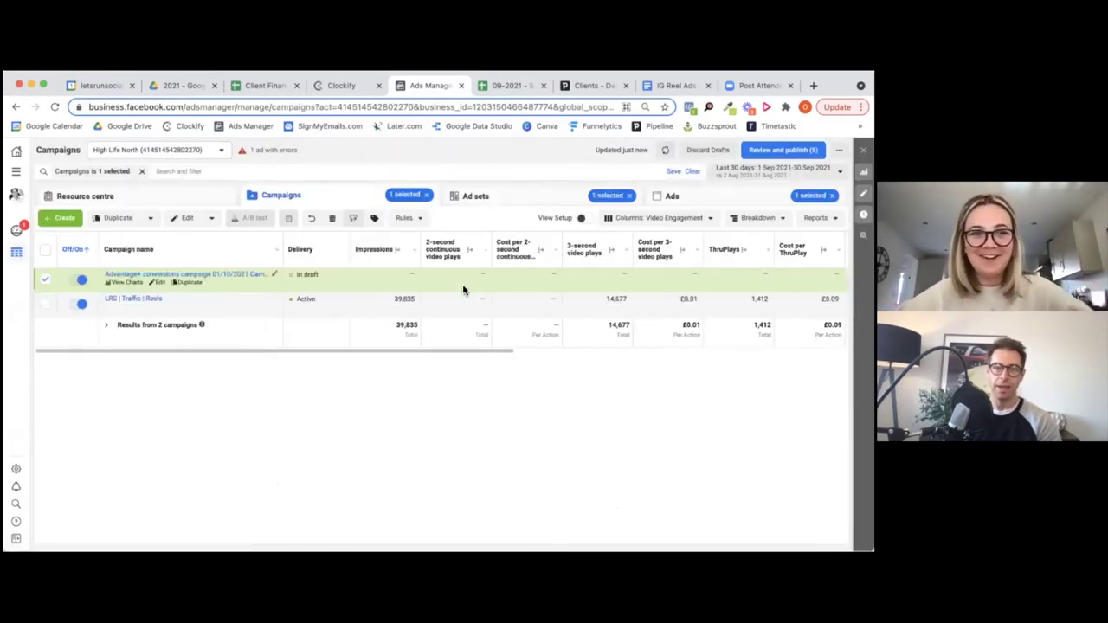
# Create a new campaign with the Conversions objective, using the manual conversions campaign setup
pyautogui.click(58, 217)
pyautogui.click(522, 335)
pyautogui.click(563, 502)
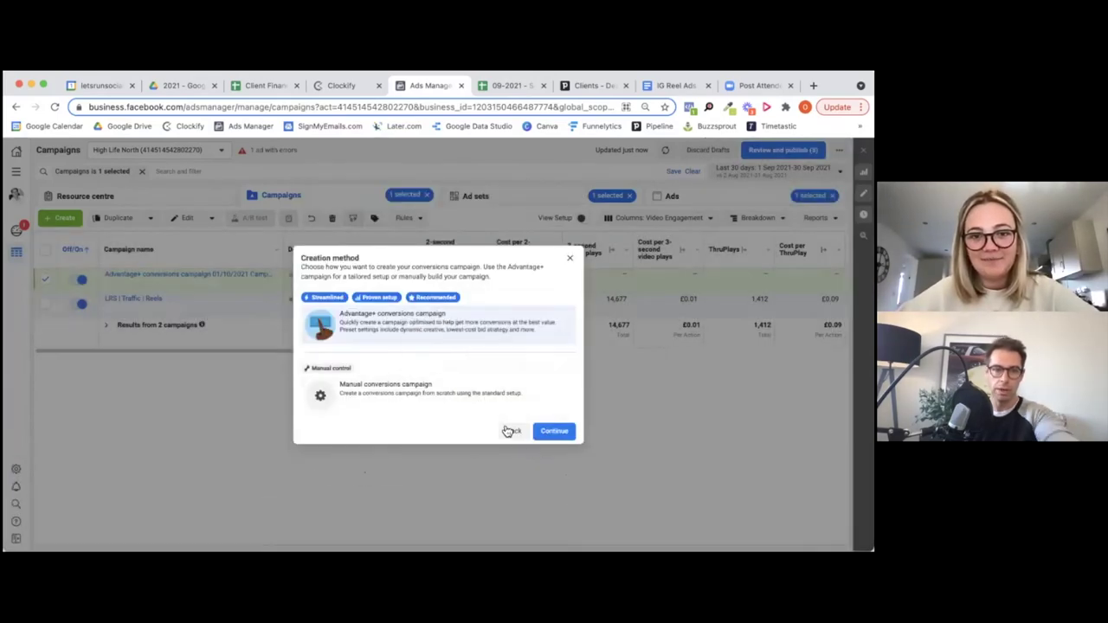
pyautogui.click(398, 396)
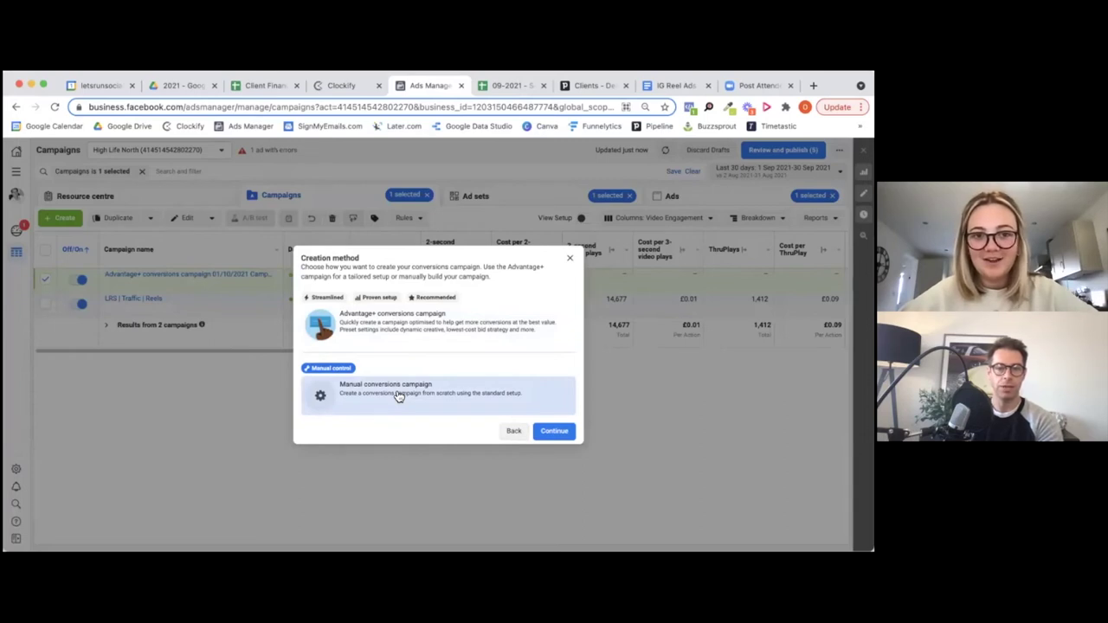
pyautogui.click(562, 435)
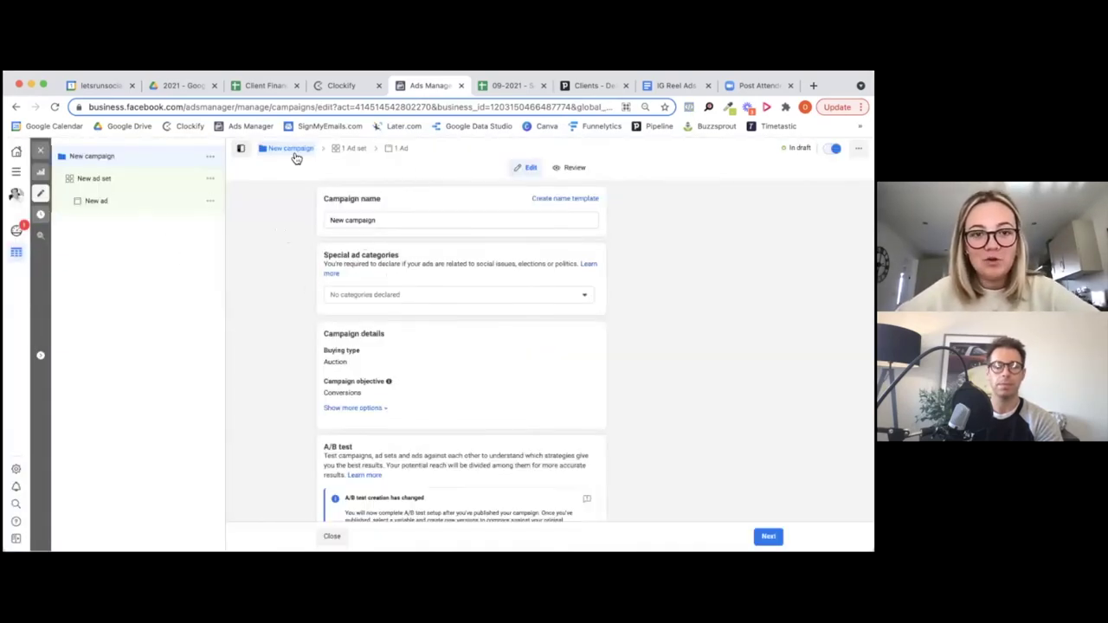
# Switch the new ad set to manual placements and deselect the Facebook, Audience Network and Messenger platforms, leaving only Instagram
pyautogui.scroll(-3, 491, 246)
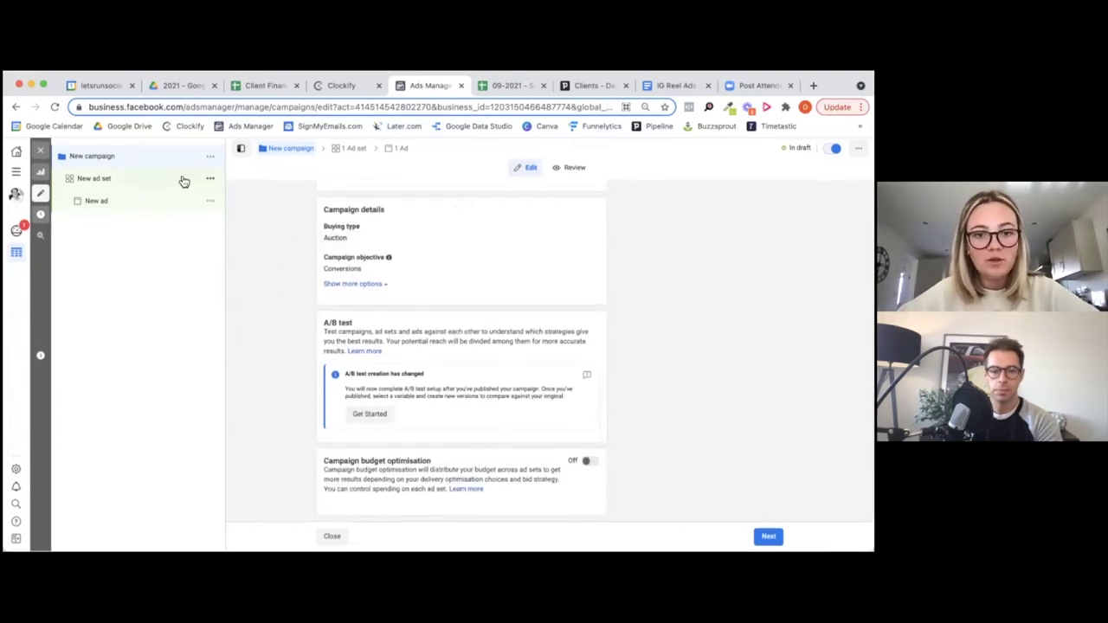
pyautogui.click(154, 186)
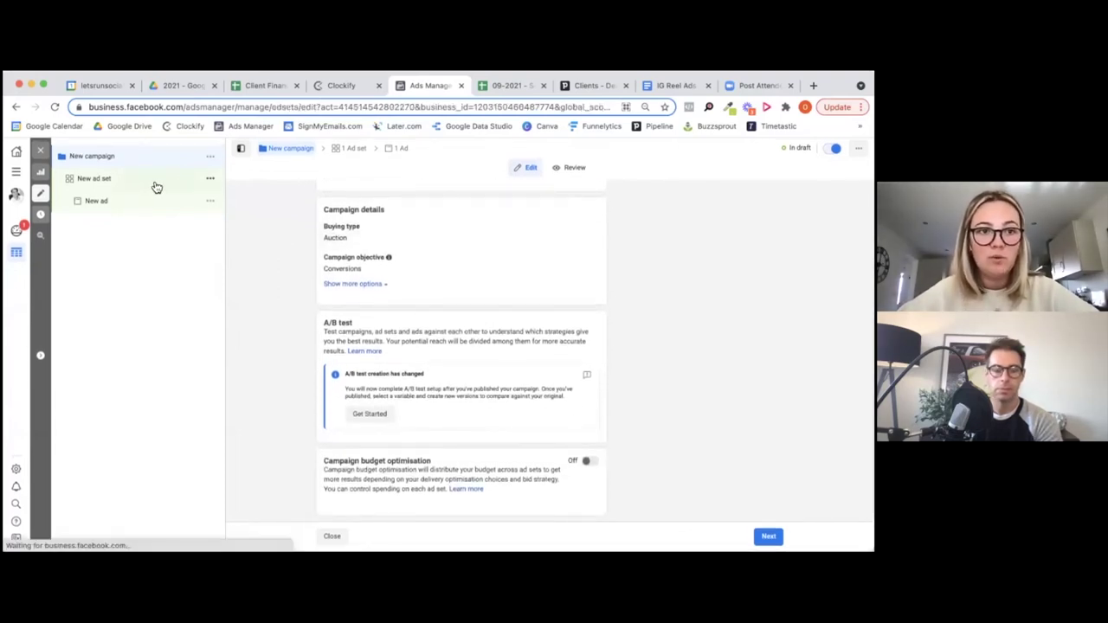
pyautogui.scroll(-5, 419, 322)
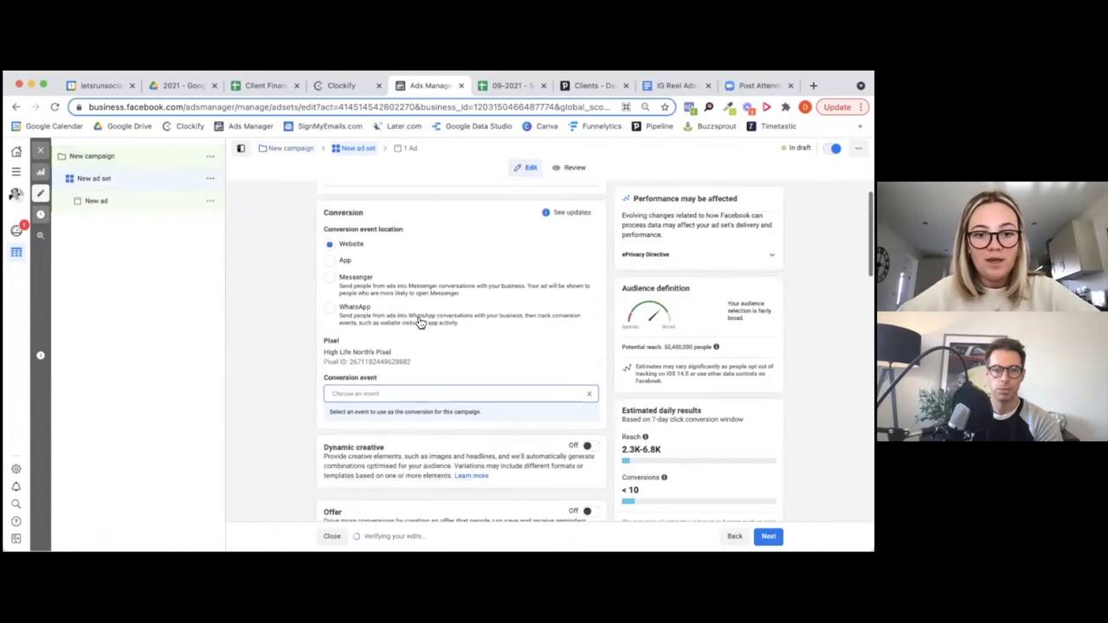
pyautogui.scroll(-10, 419, 320)
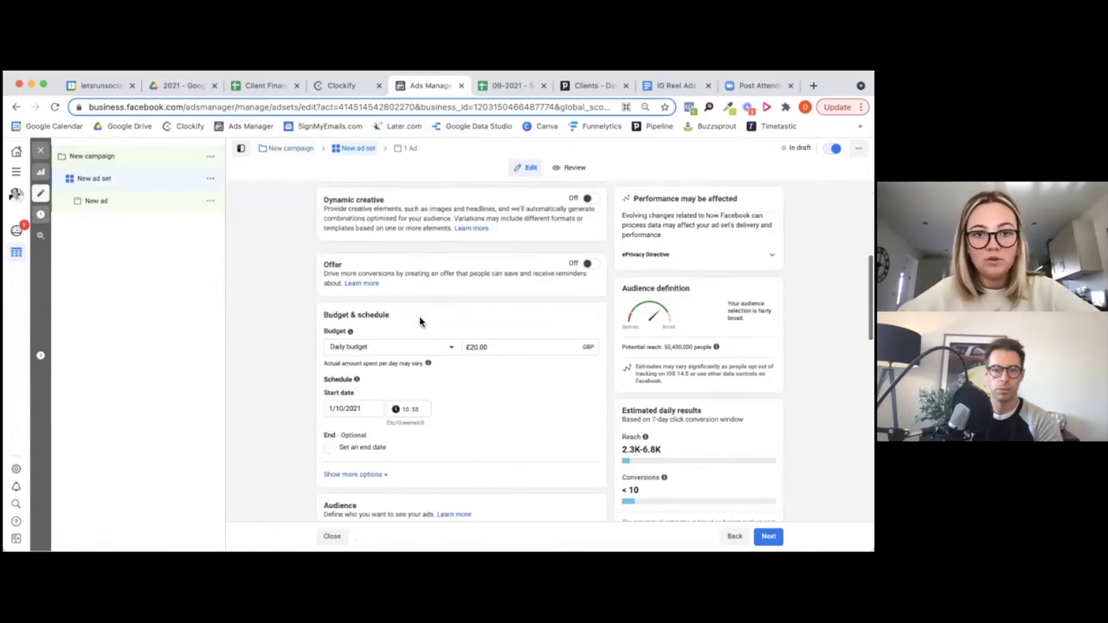
pyautogui.scroll(-3, 419, 322)
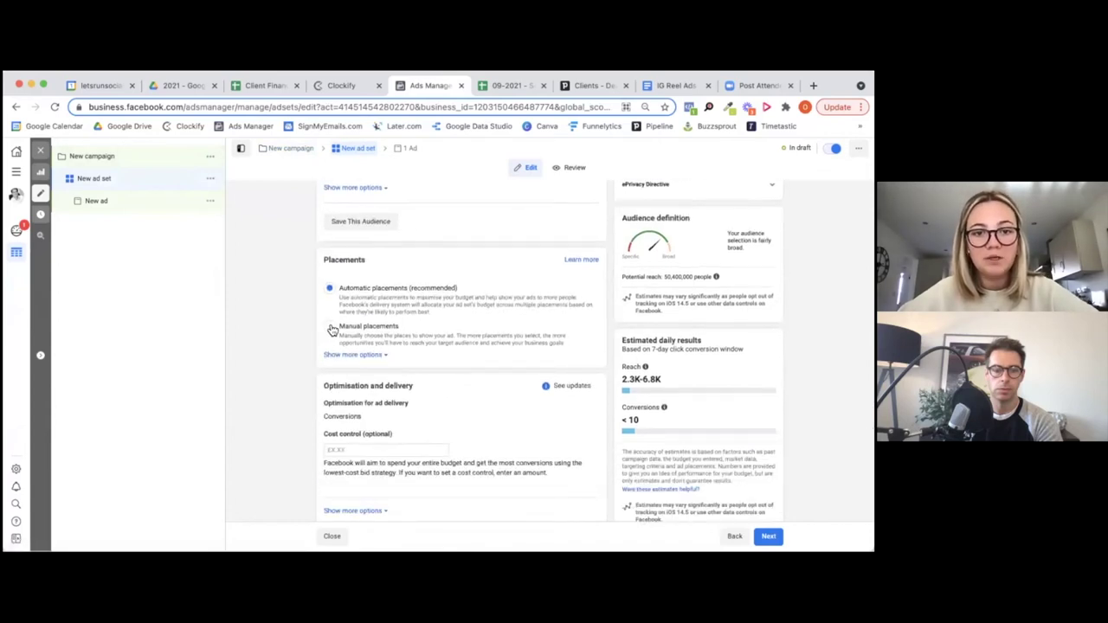
pyautogui.scroll(1, 331, 330)
pyautogui.click(351, 342)
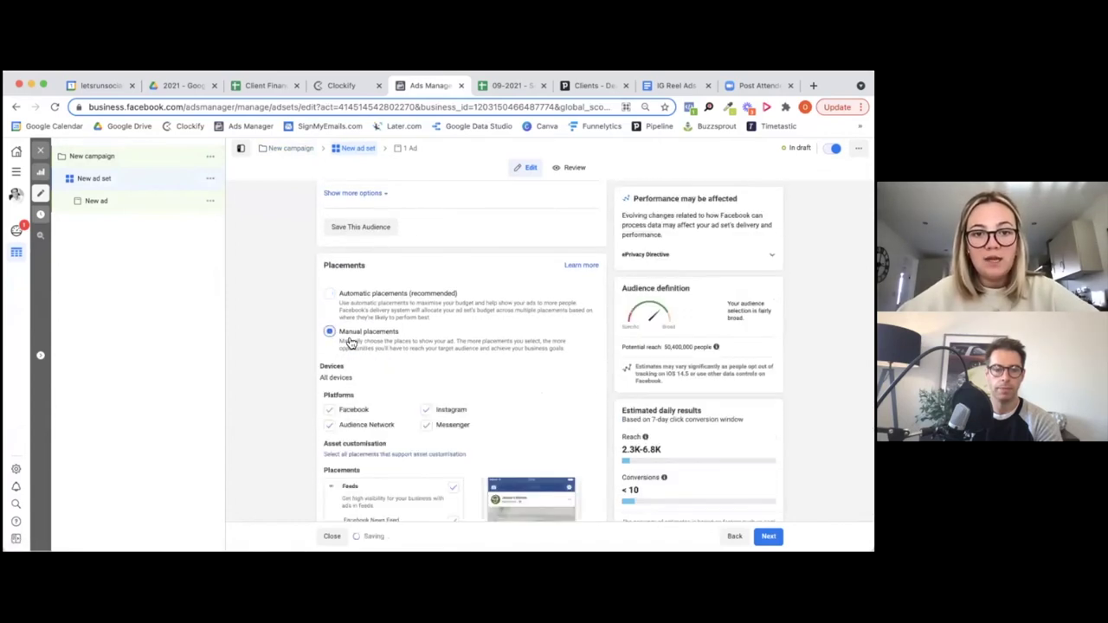
pyautogui.scroll(-1, 359, 341)
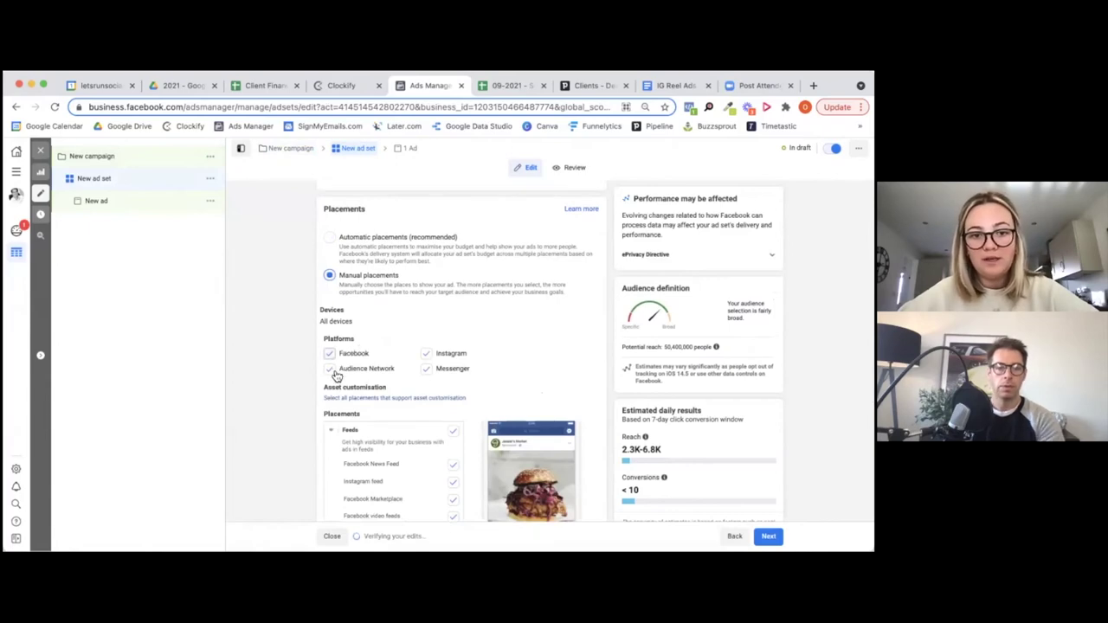
pyautogui.click(428, 369)
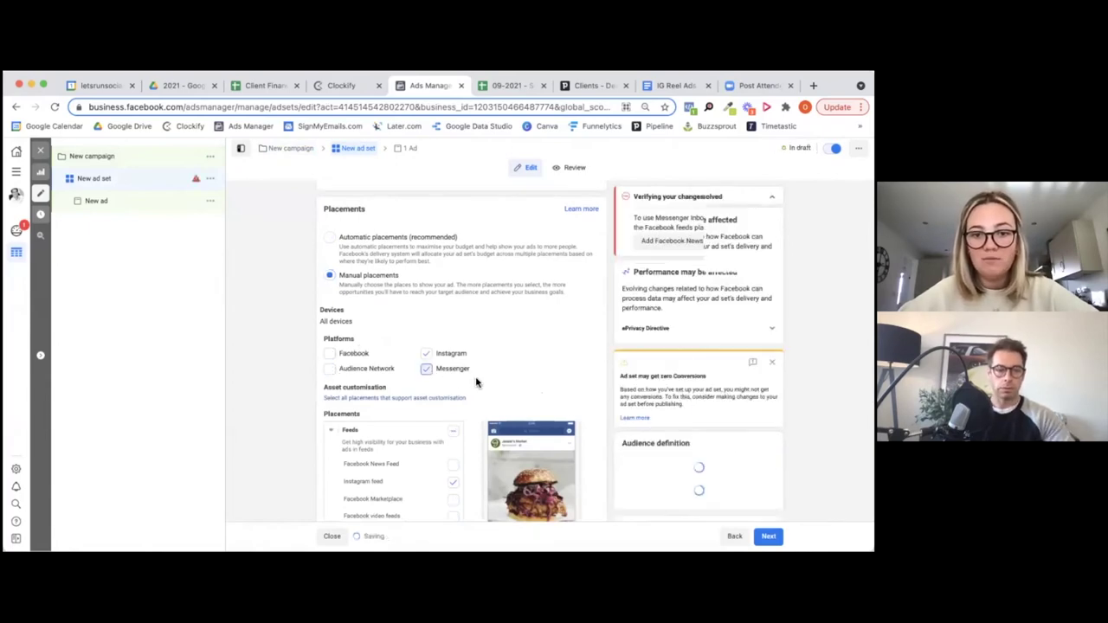
# Deselect the Instagram feed, Explore, Shop and Stories placements, keeping only Instagram Reels
pyautogui.scroll(-5, 479, 378)
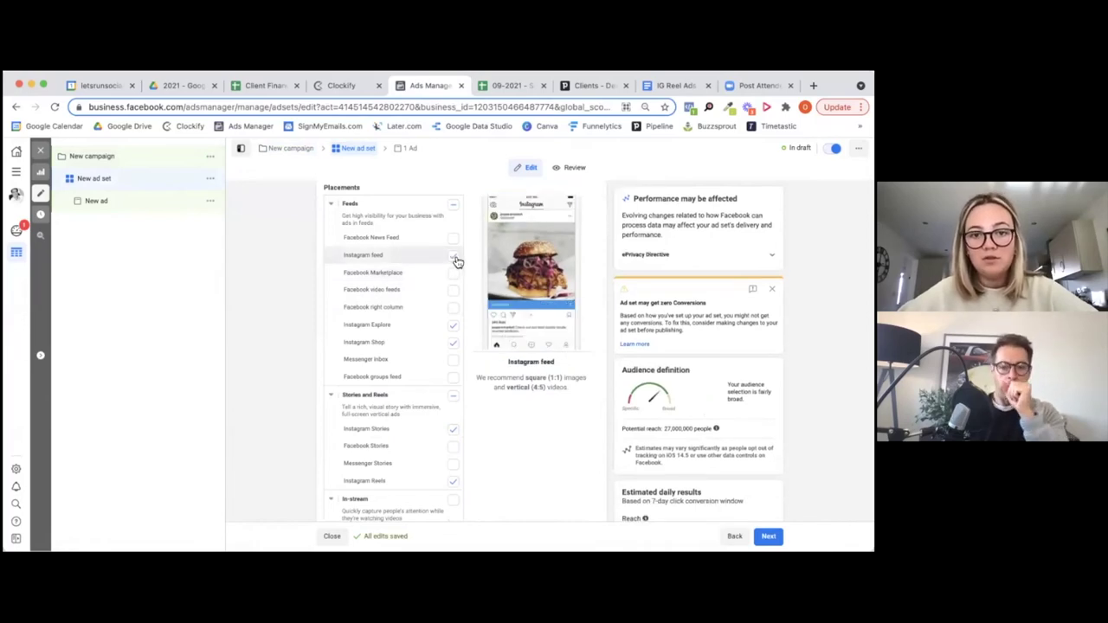
pyautogui.click(453, 325)
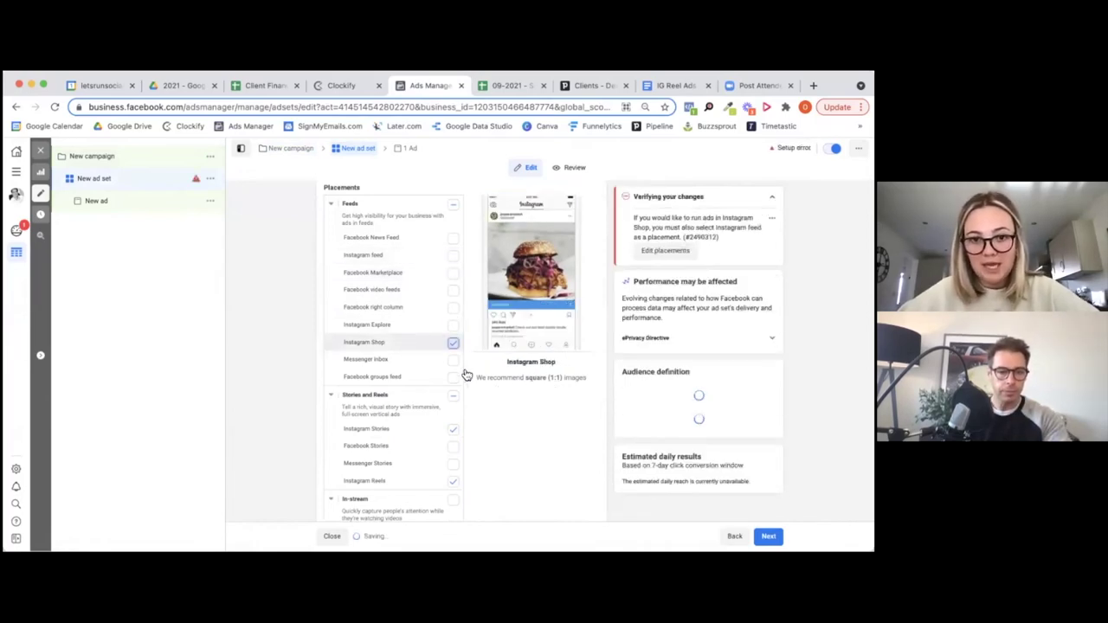
pyautogui.click(453, 342)
pyautogui.scroll(-1, 456, 416)
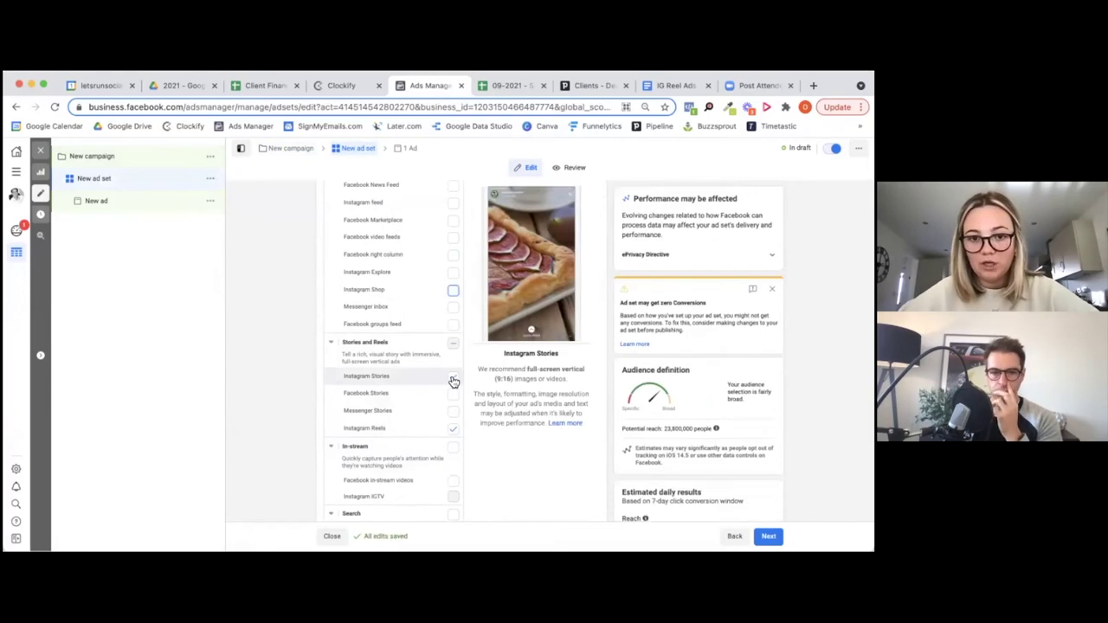
pyautogui.scroll(5, 459, 424)
pyautogui.scroll(2, 462, 437)
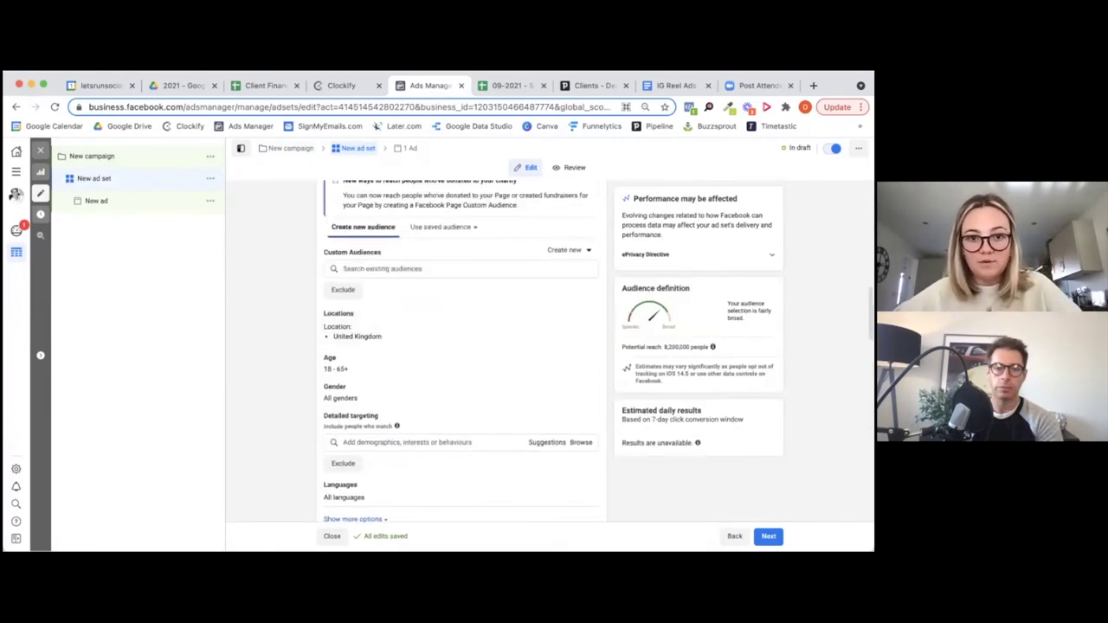
# Proceed to the new ad and add a vertical video from the account videos as its Instagram Reels media
pyautogui.click(768, 536)
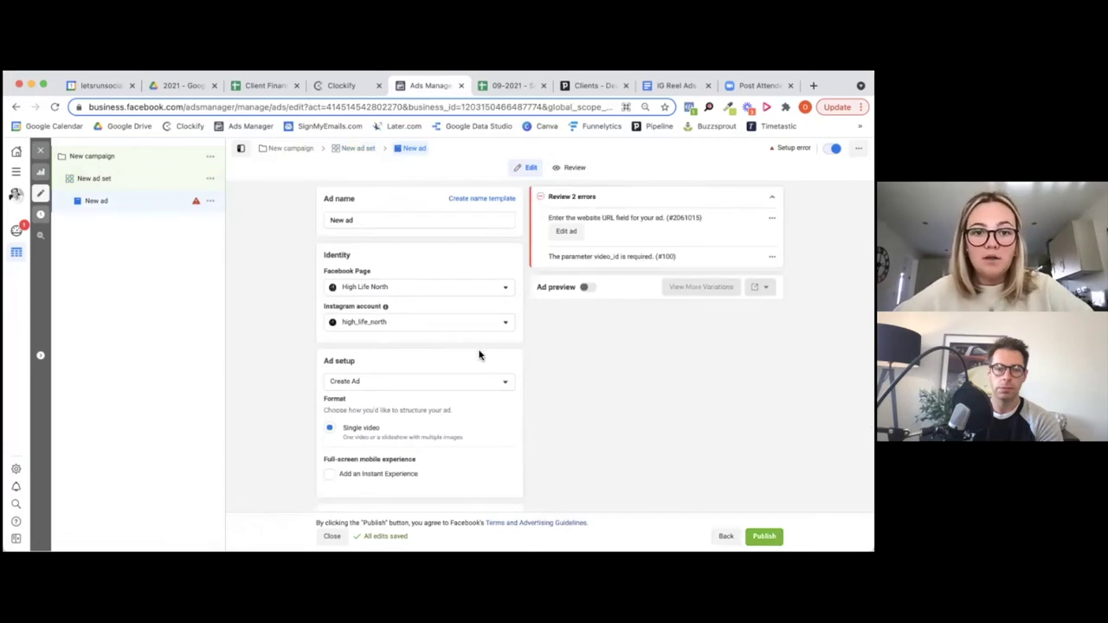
pyautogui.scroll(-2, 479, 355)
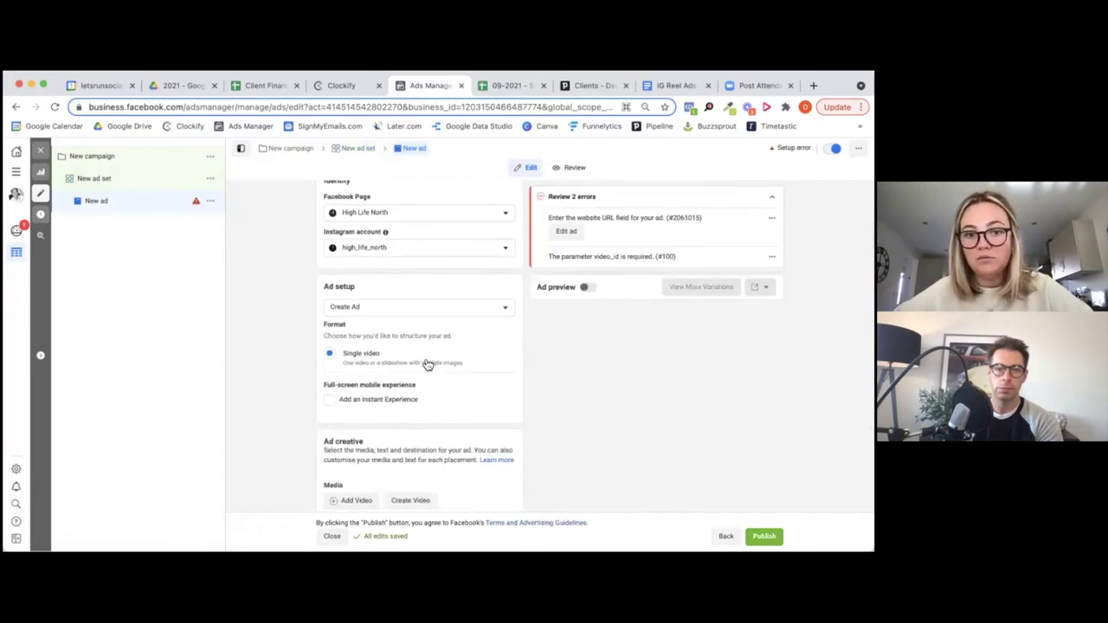
pyautogui.scroll(-3, 402, 321)
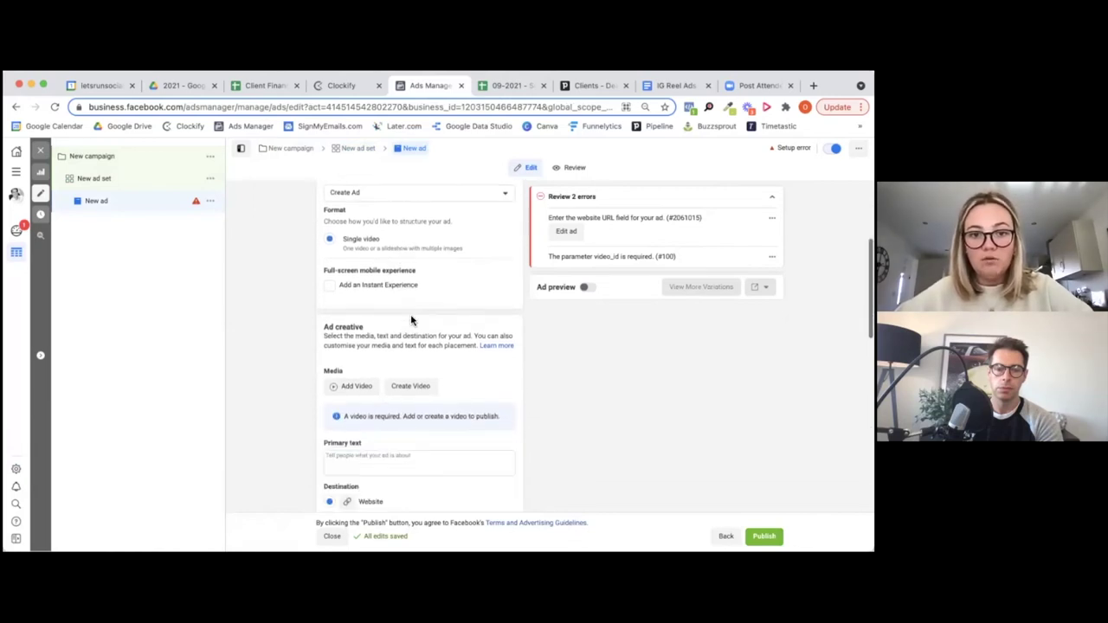
pyautogui.click(406, 395)
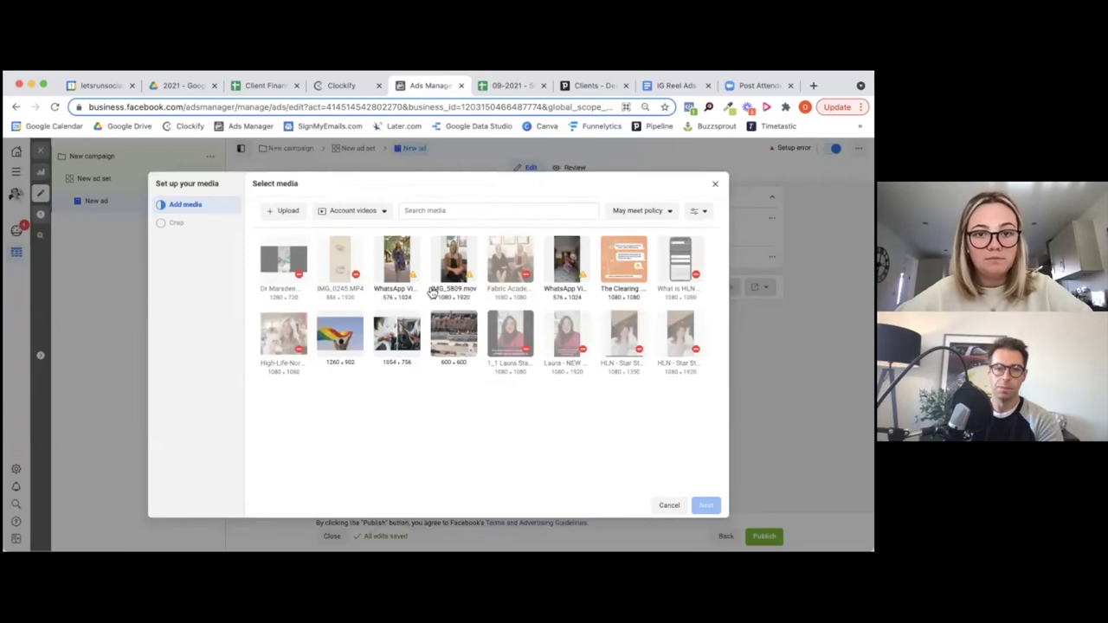
pyautogui.click(473, 297)
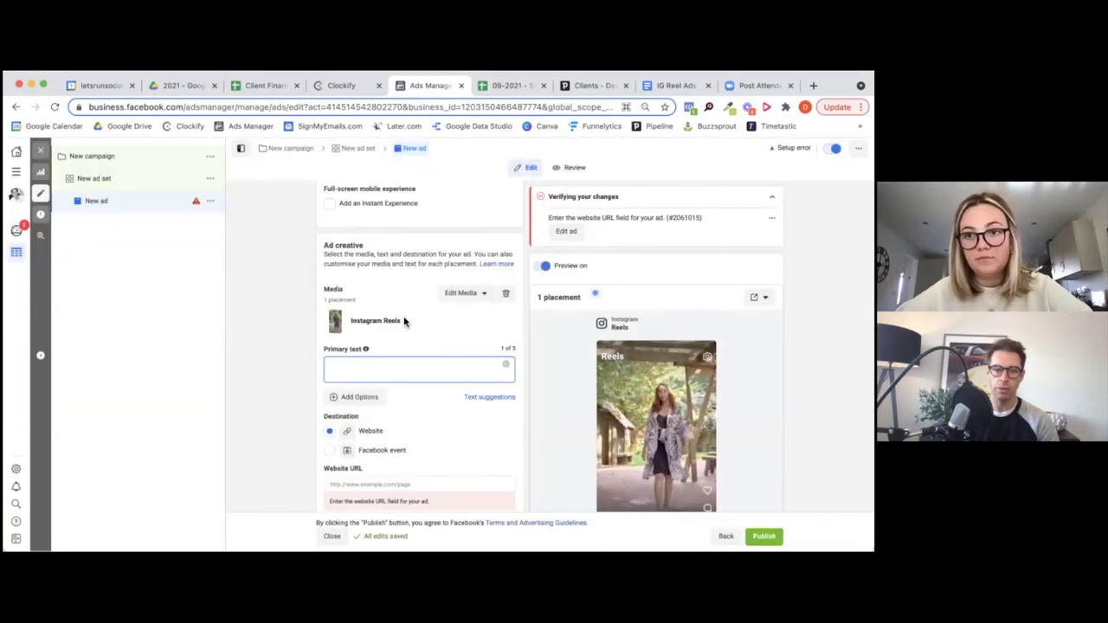
pyautogui.scroll(-1, 631, 360)
pyautogui.scroll(-1, 632, 360)
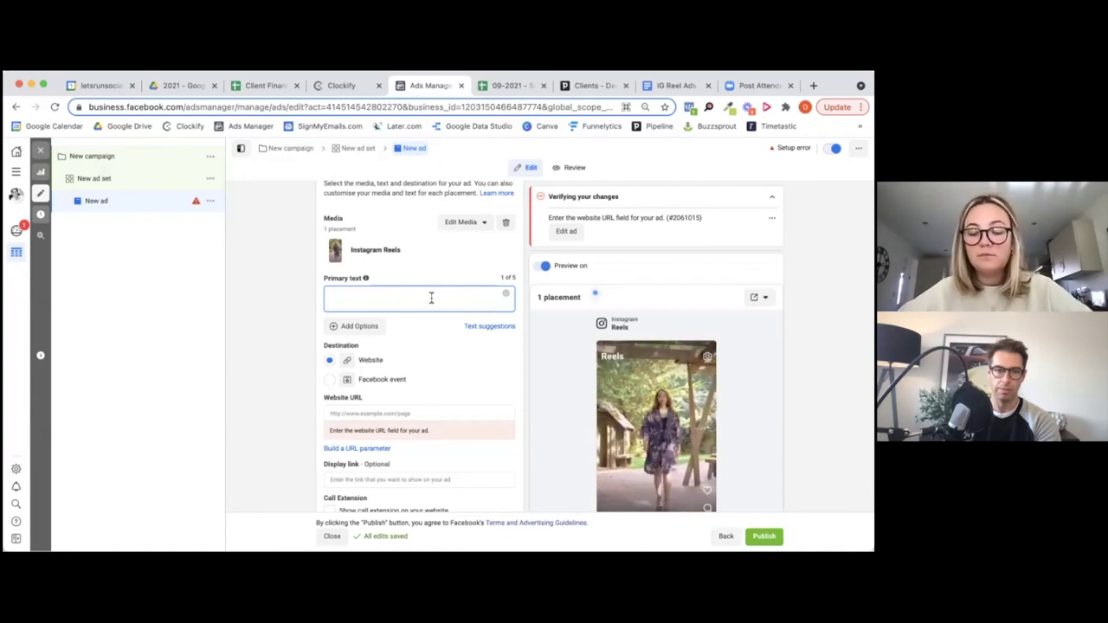
pyautogui.scroll(-1, 452, 254)
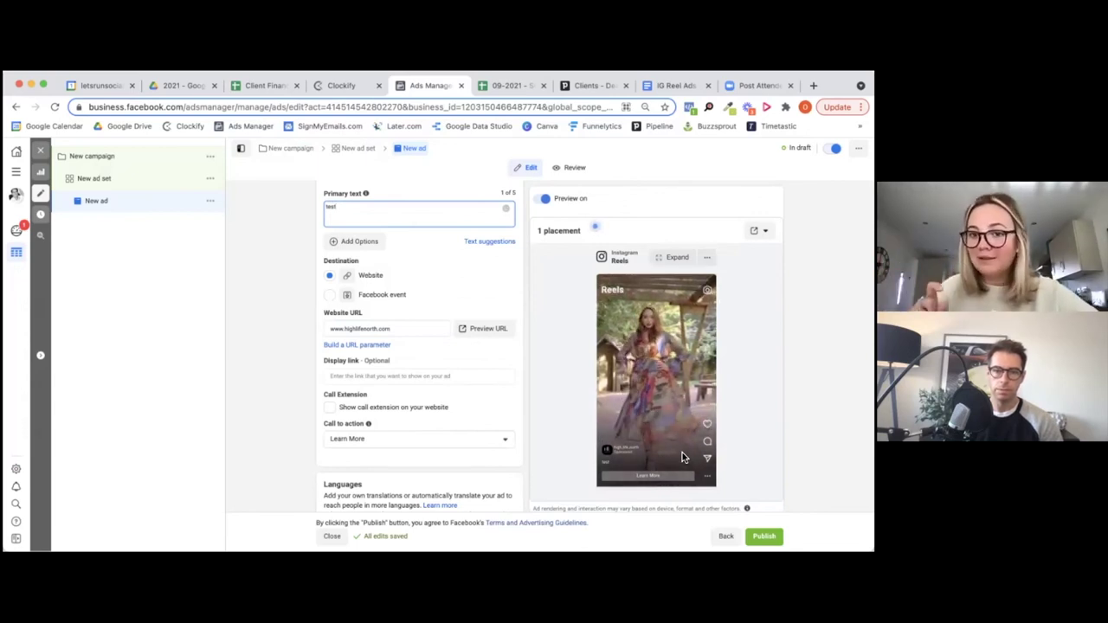
pyautogui.write('test test test test test test 1 2 3 4 5 test test test test test test test 1 2 3 4 5')
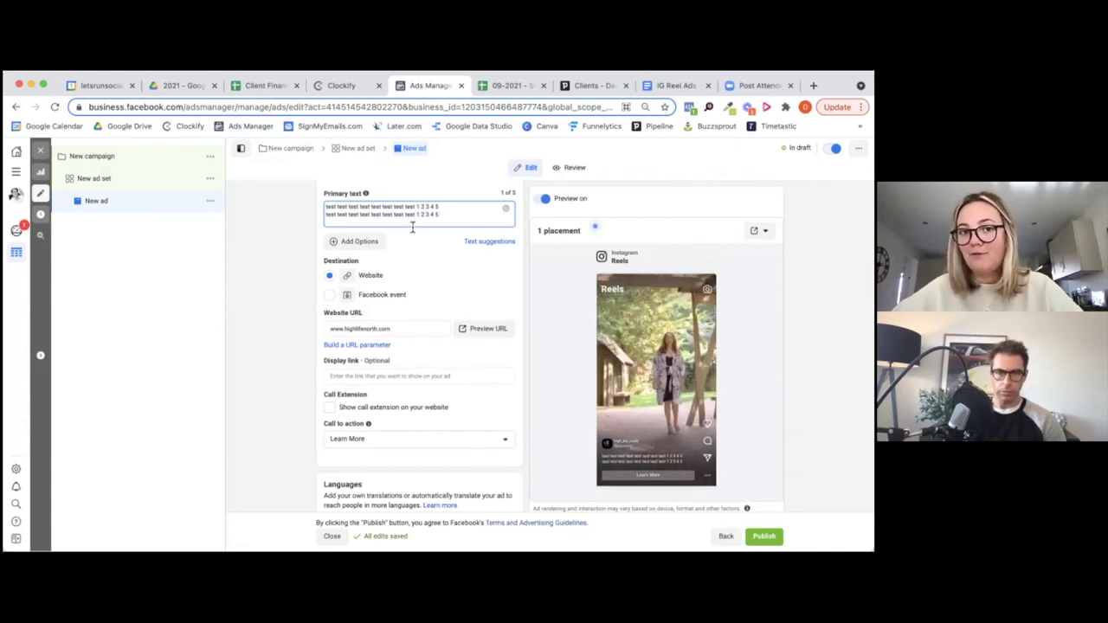
# Add a third line of repeated "test" ending in "1 2 3 4 5" to the primary text and check it in the Reels preview
pyautogui.moveTo(188, 203); pyautogui.dragTo(442, 208)
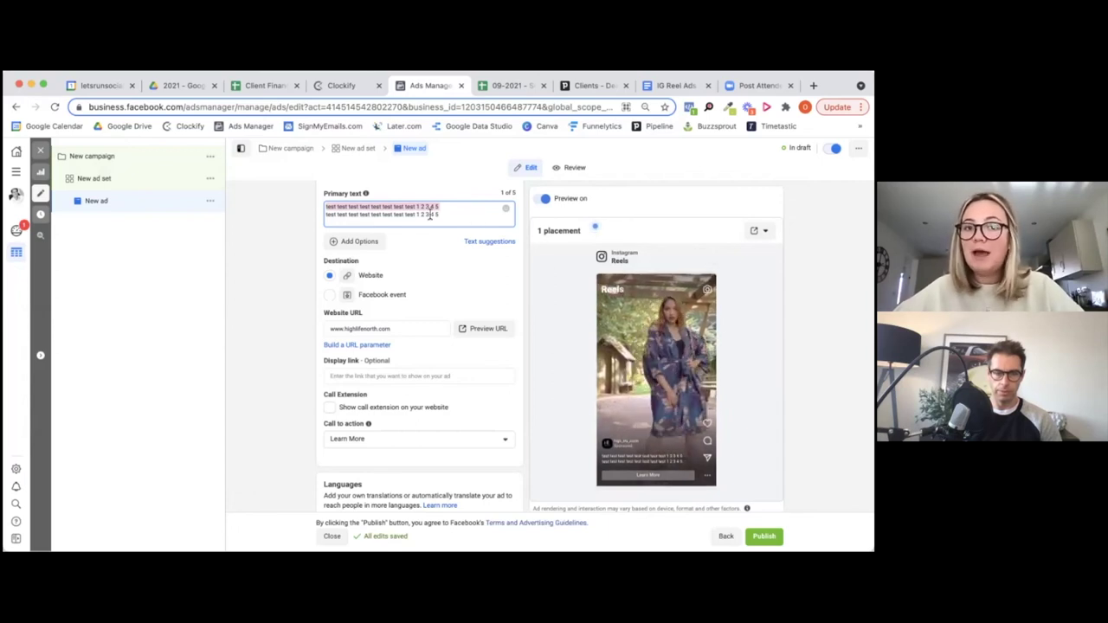
pyautogui.scroll(2, 433, 210)
pyautogui.press('Return')
pyautogui.write('test test test test test test test test 1 2 3 4 5')
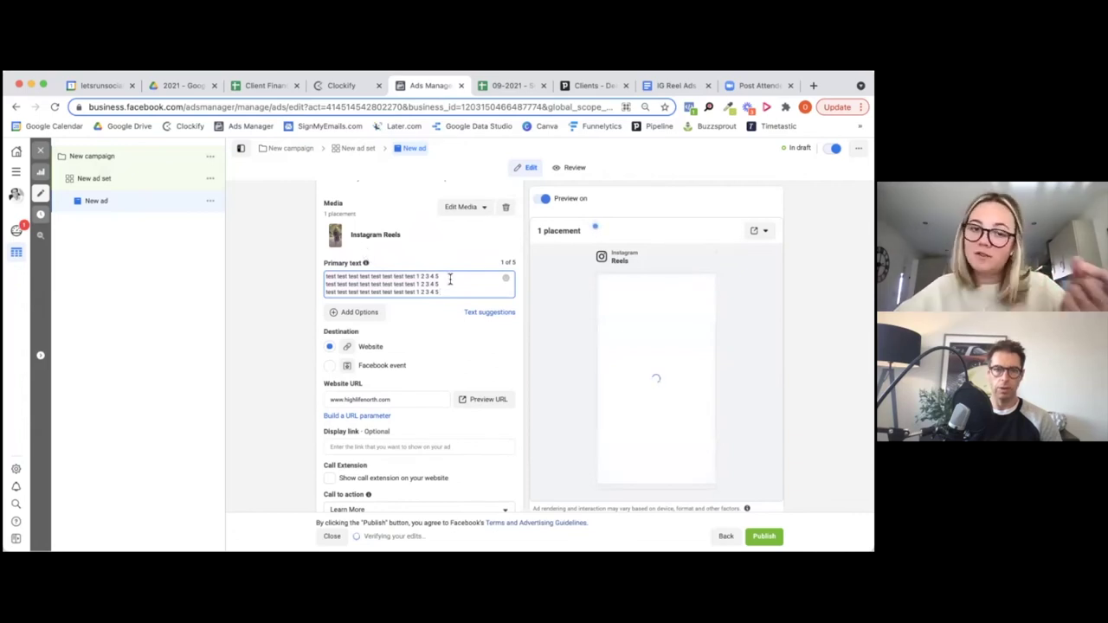
pyautogui.moveTo(680, 464)
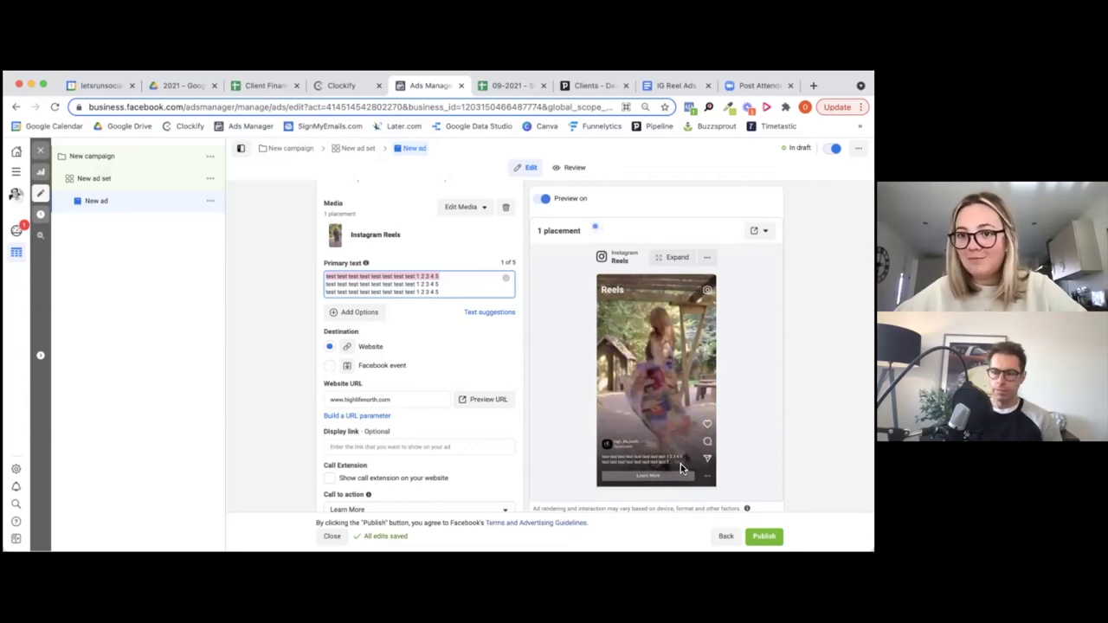
# Change the ad's call to action to Shop Now
pyautogui.scroll(-2, 451, 389)
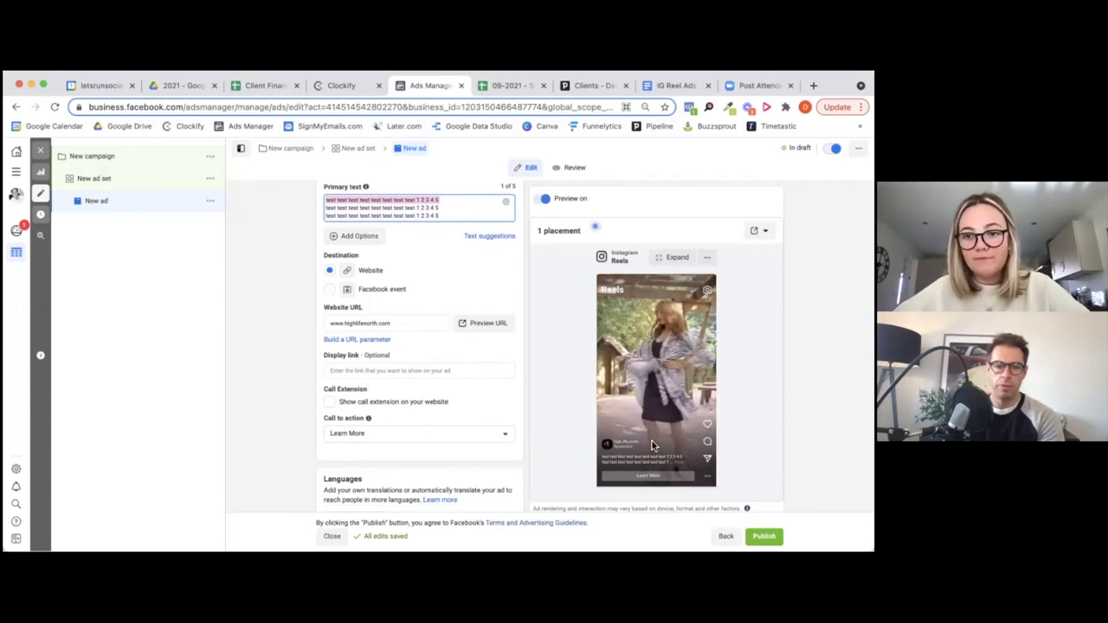
pyautogui.click(442, 372)
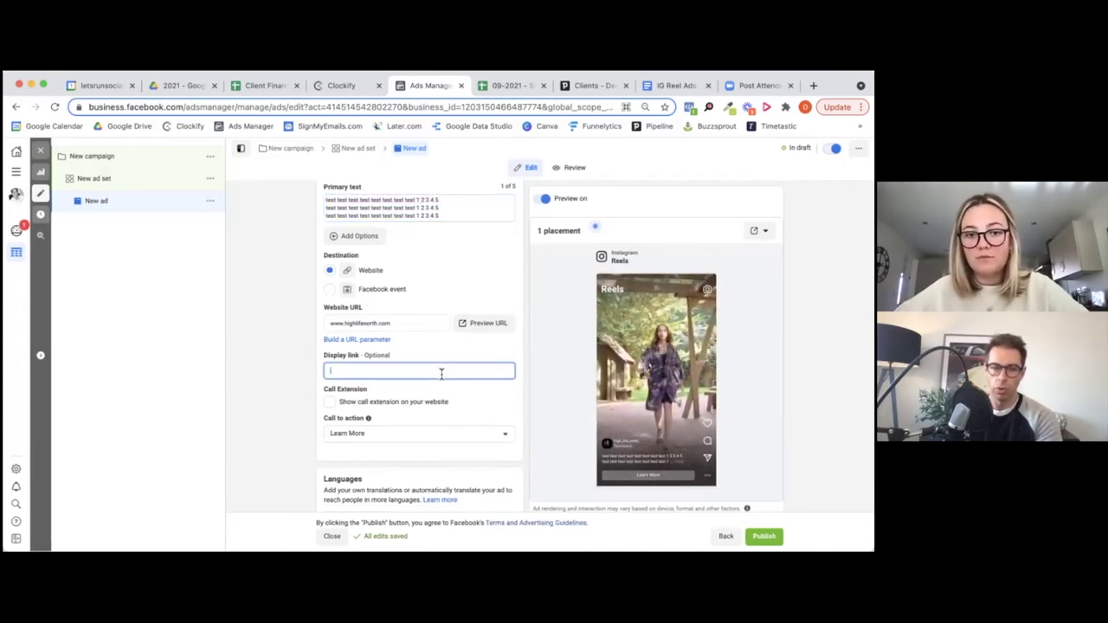
pyautogui.click(402, 432)
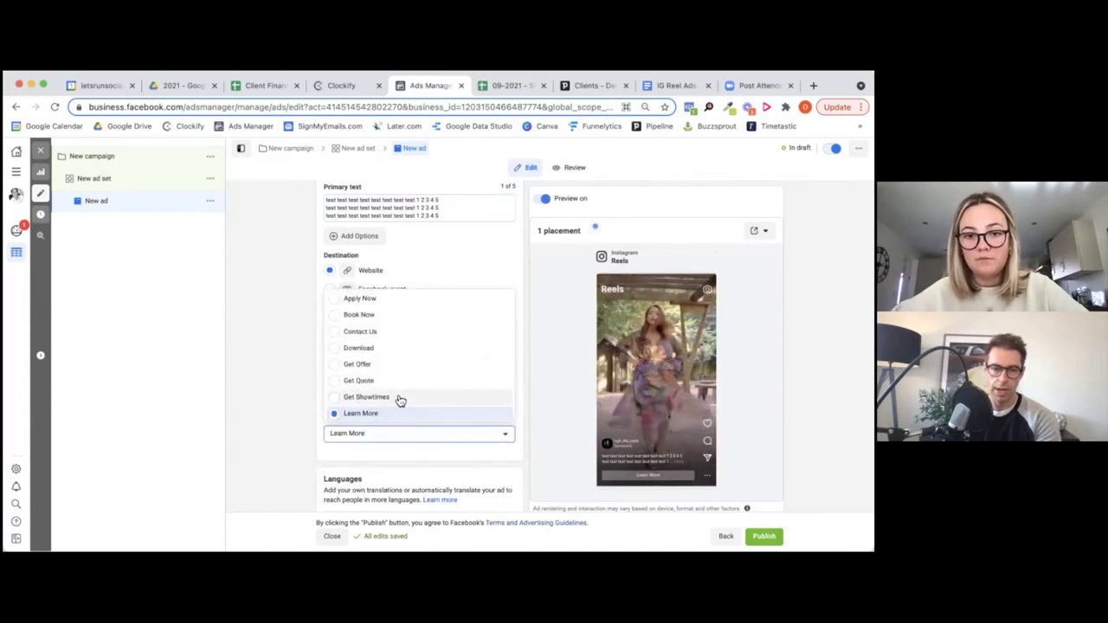
pyautogui.scroll(-3, 391, 386)
pyautogui.click(379, 334)
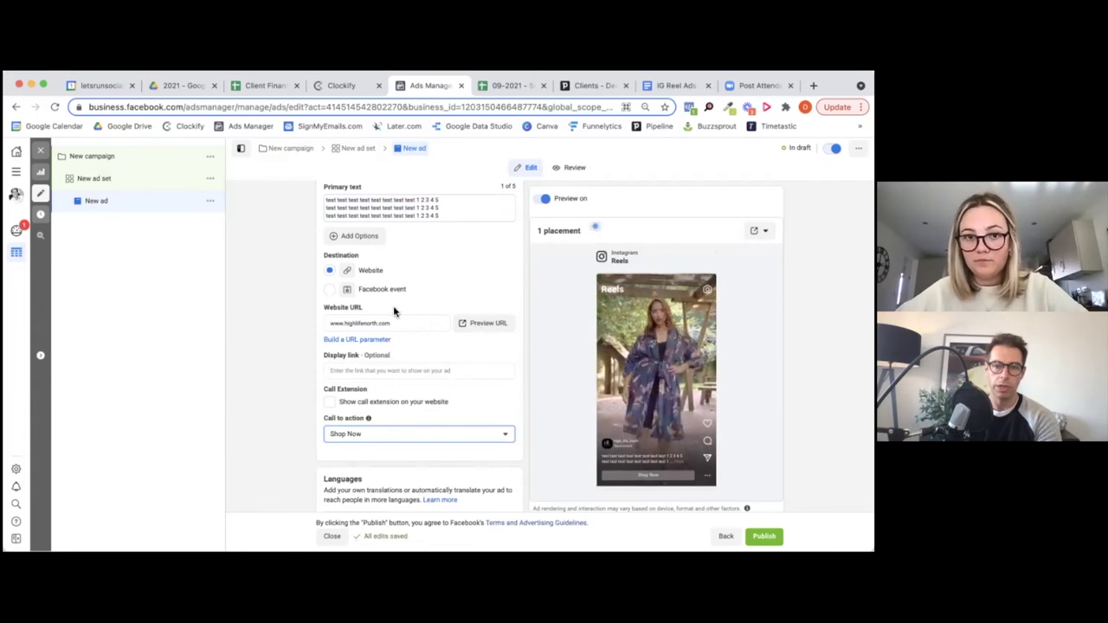
# Replace the whole primary text with "Brand new summer dresses!"
pyautogui.click(421, 212)
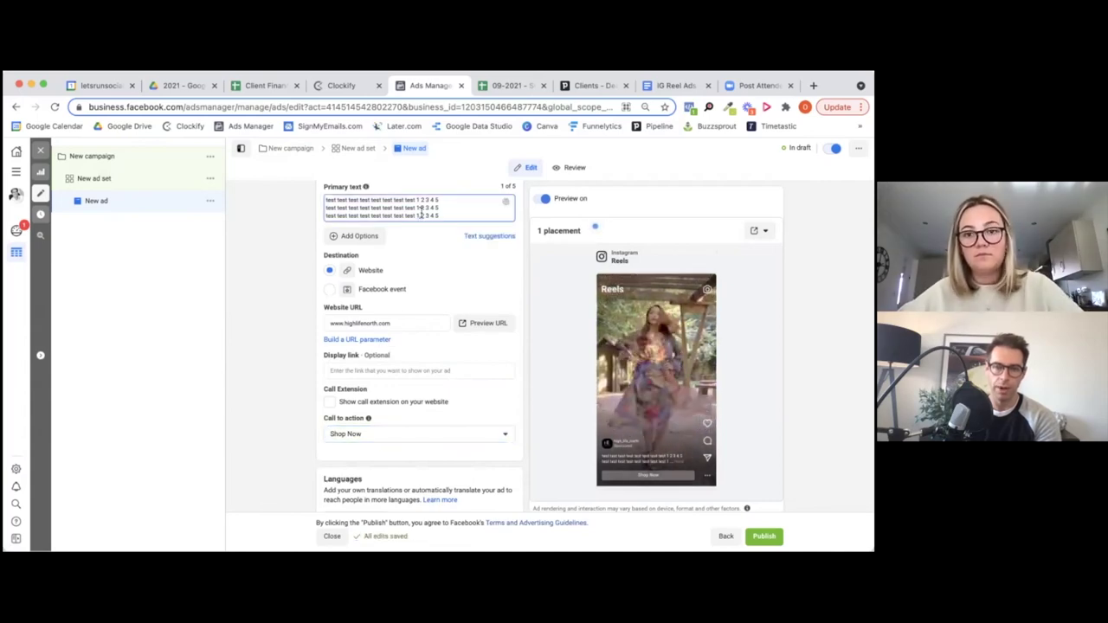
pyautogui.hotkey('ctrl', 'a')
pyautogui.write('B')
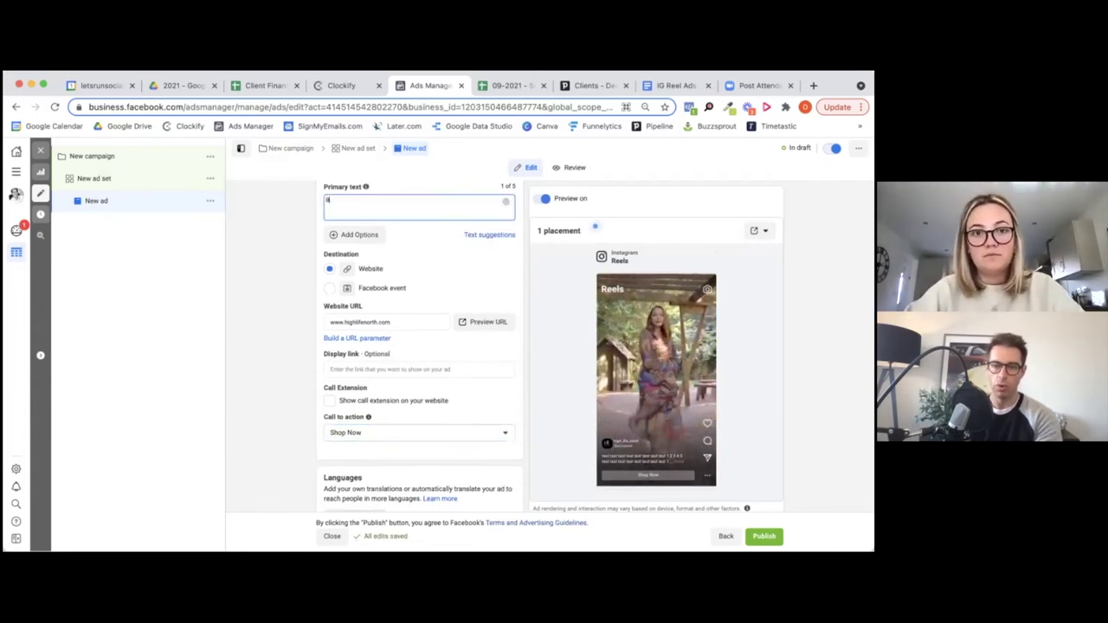
pyautogui.write('rand new summer dresses')
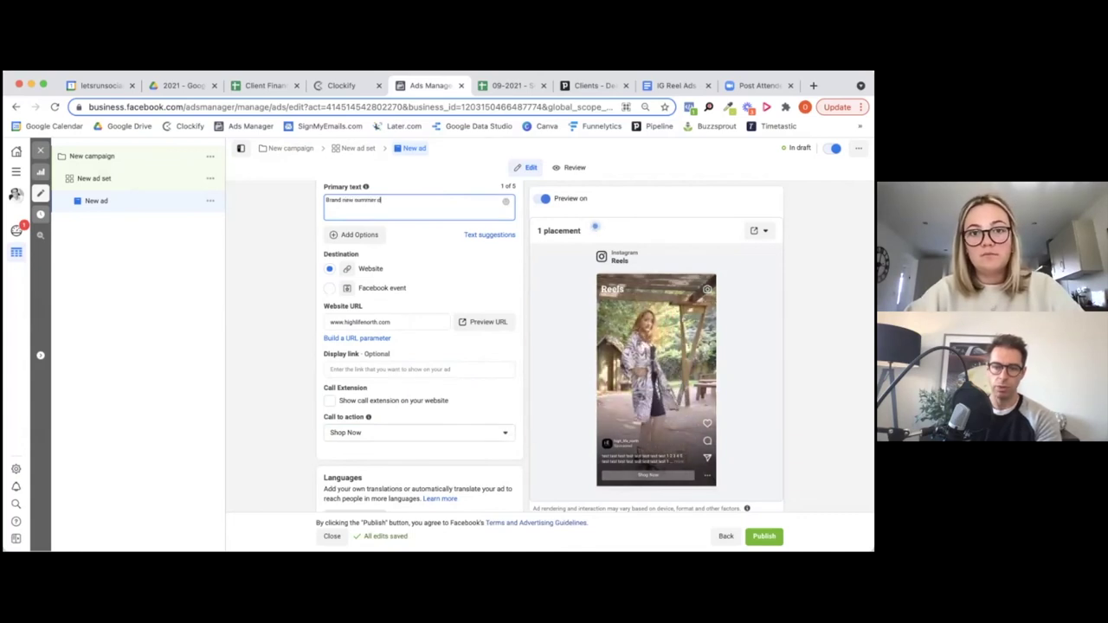
pyautogui.write('!')
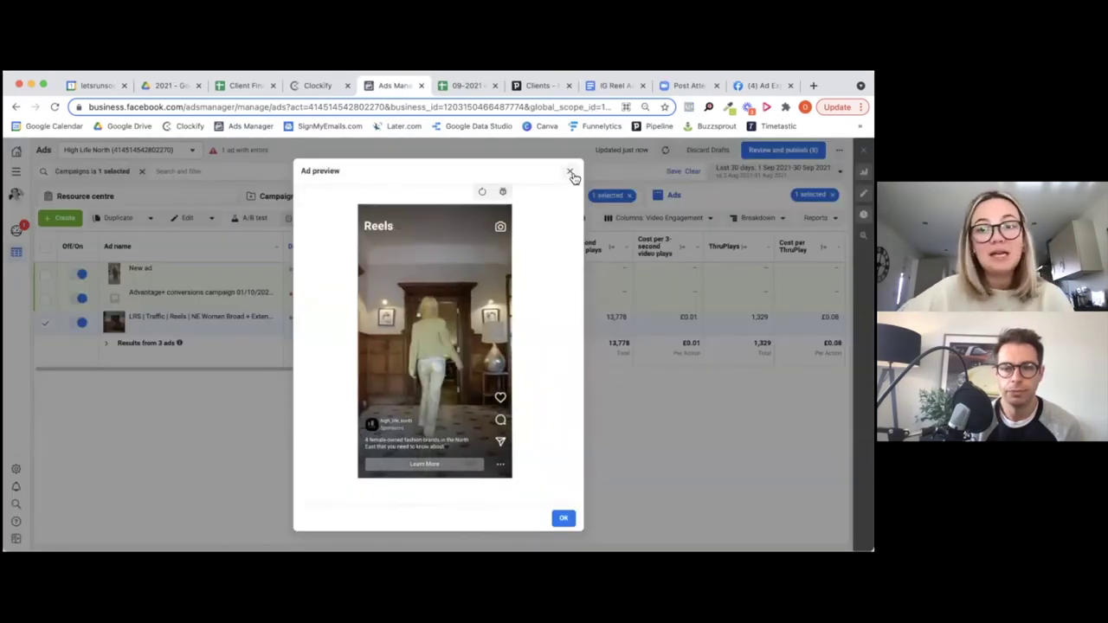
# Close the Reels preview of the active LRS | Traffic | Reels ad
pyautogui.click(571, 171)
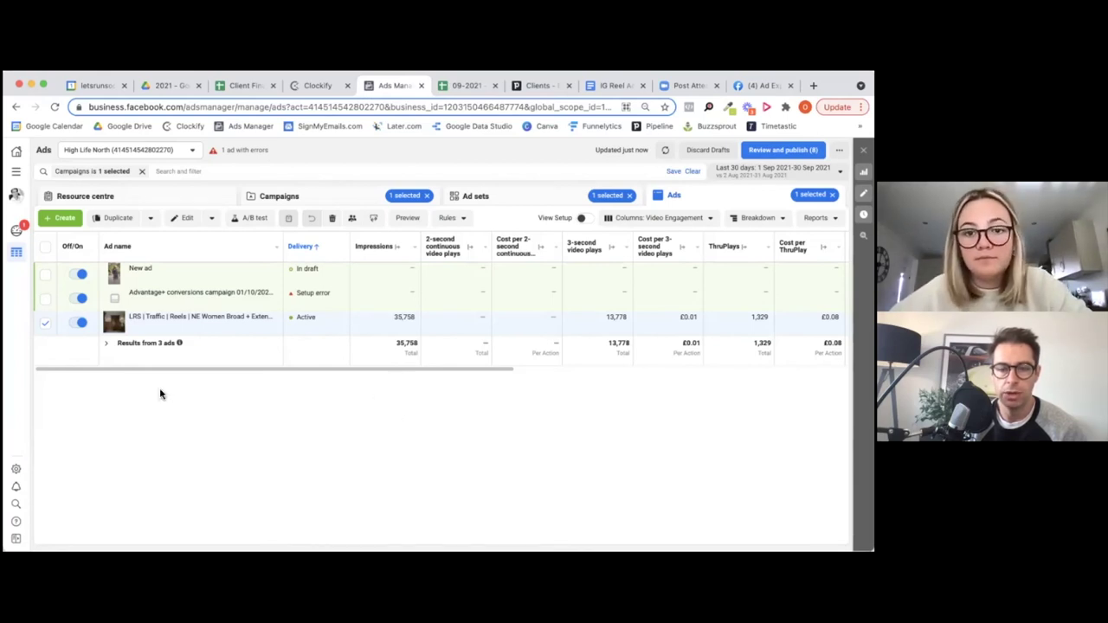
# Deselect the active LRS | Traffic | Reels ad and open the draft campaign's new ad set for editing
pyautogui.click(45, 322)
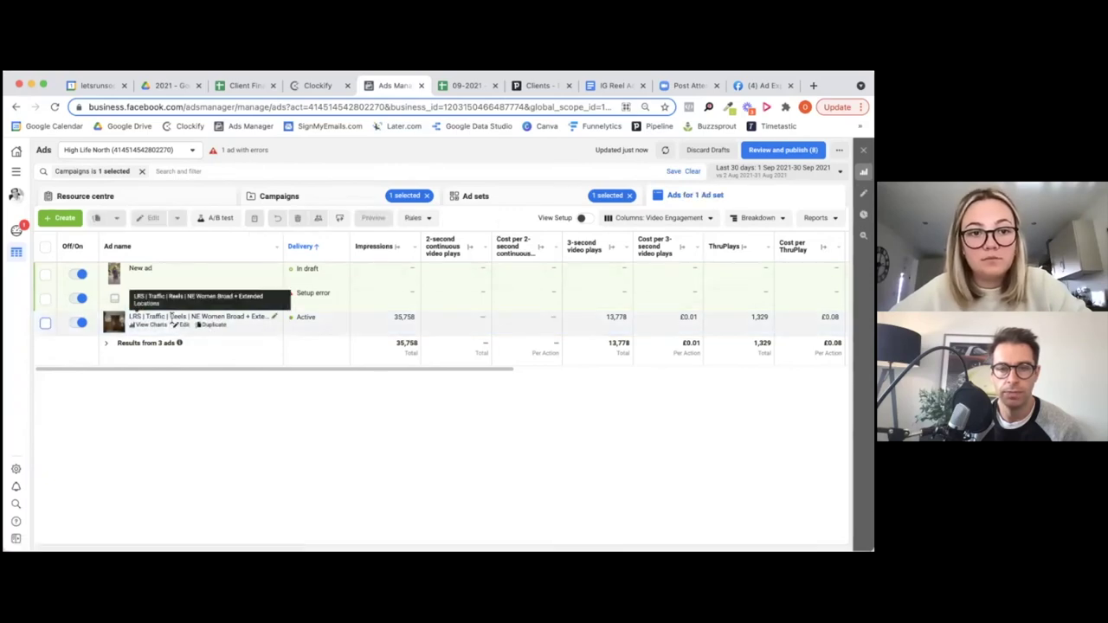
pyautogui.click(187, 328)
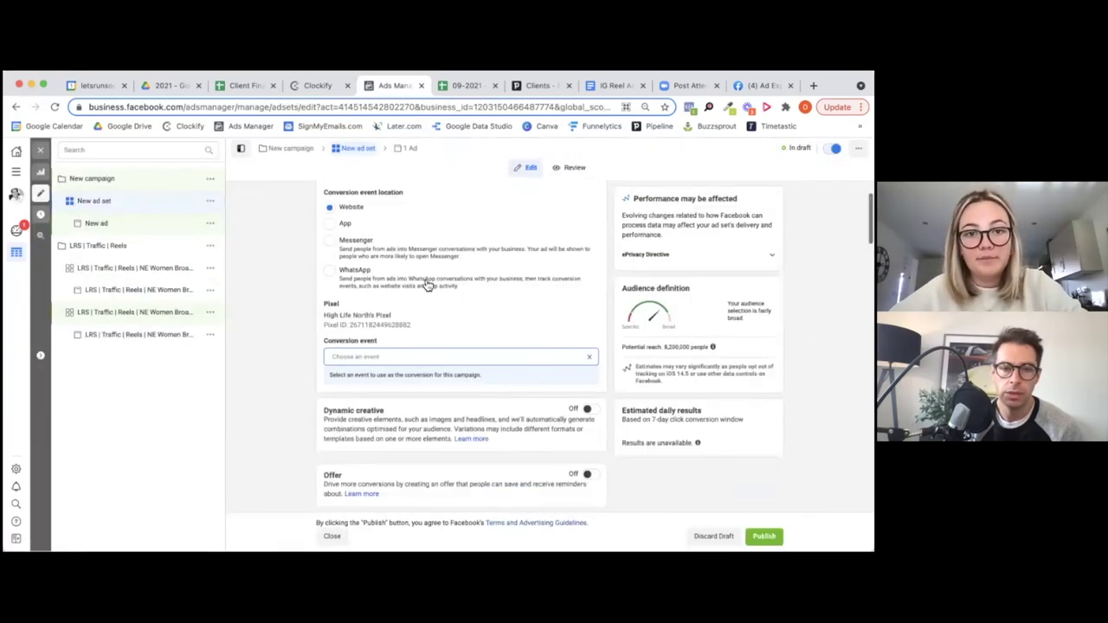
# Add the additional interest "Garden" to the new ad set's detailed targeting
pyautogui.scroll(-10, 426, 286)
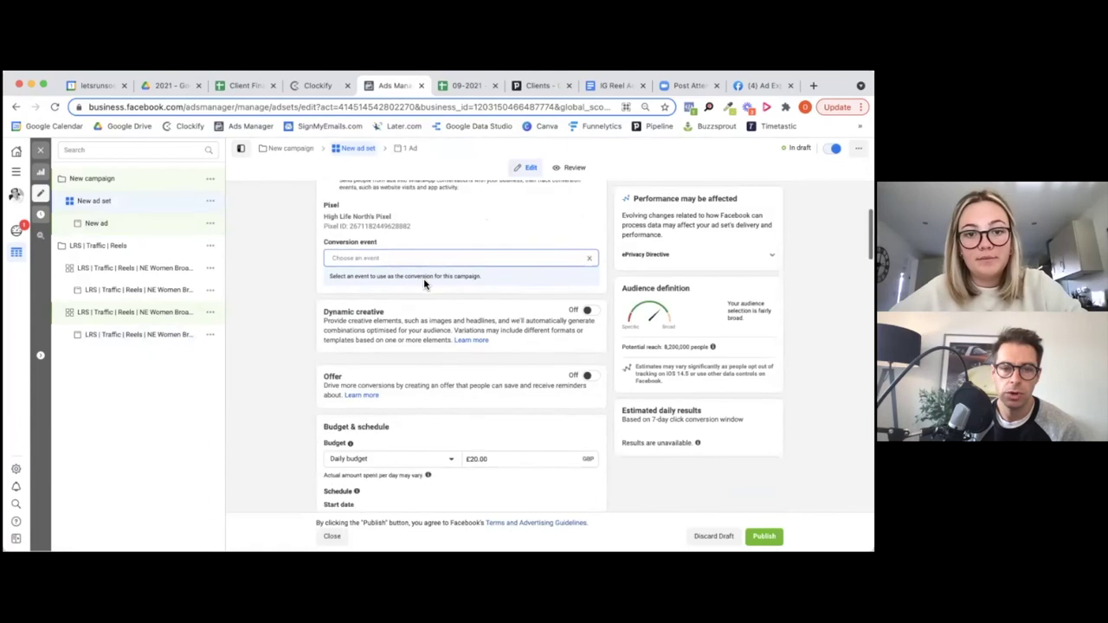
pyautogui.scroll(-4, 423, 284)
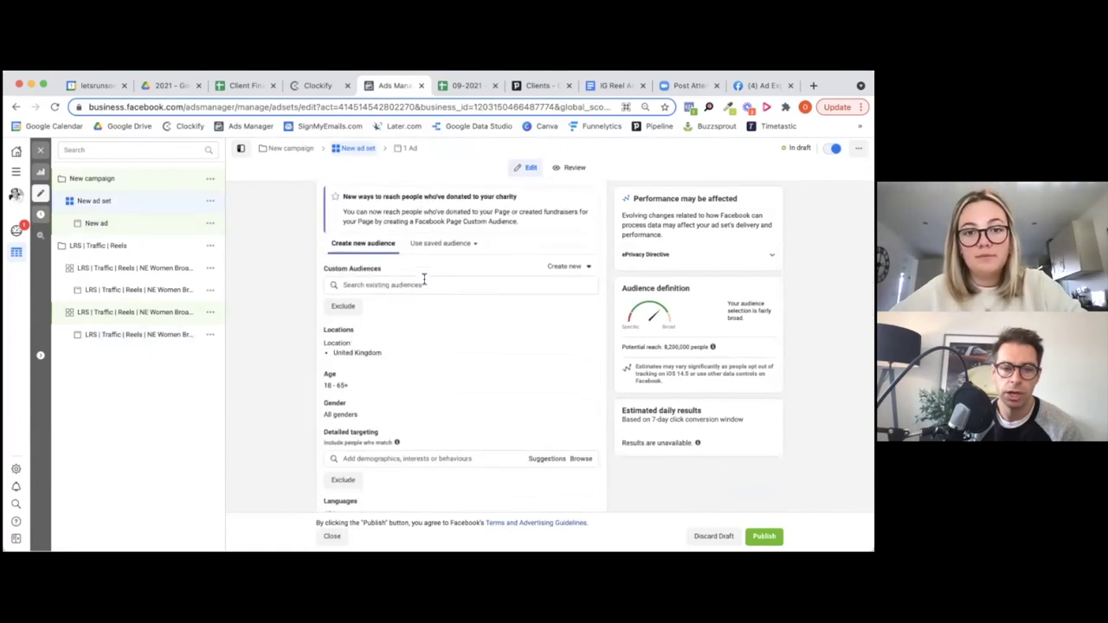
pyautogui.scroll(-1, 423, 286)
pyautogui.click(421, 408)
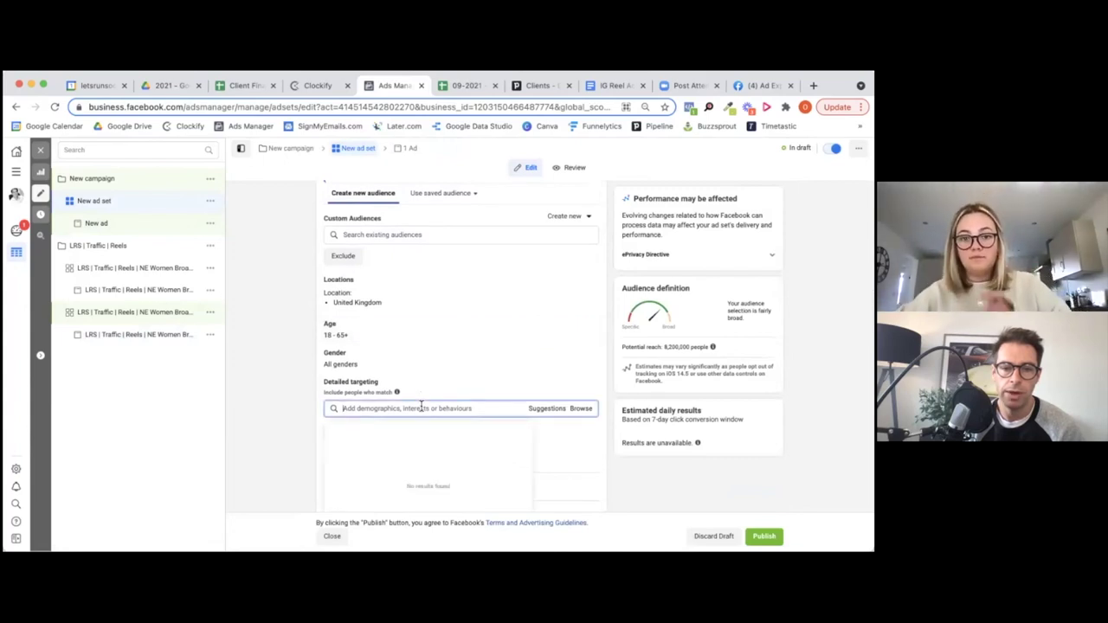
pyautogui.scroll(-1, 421, 408)
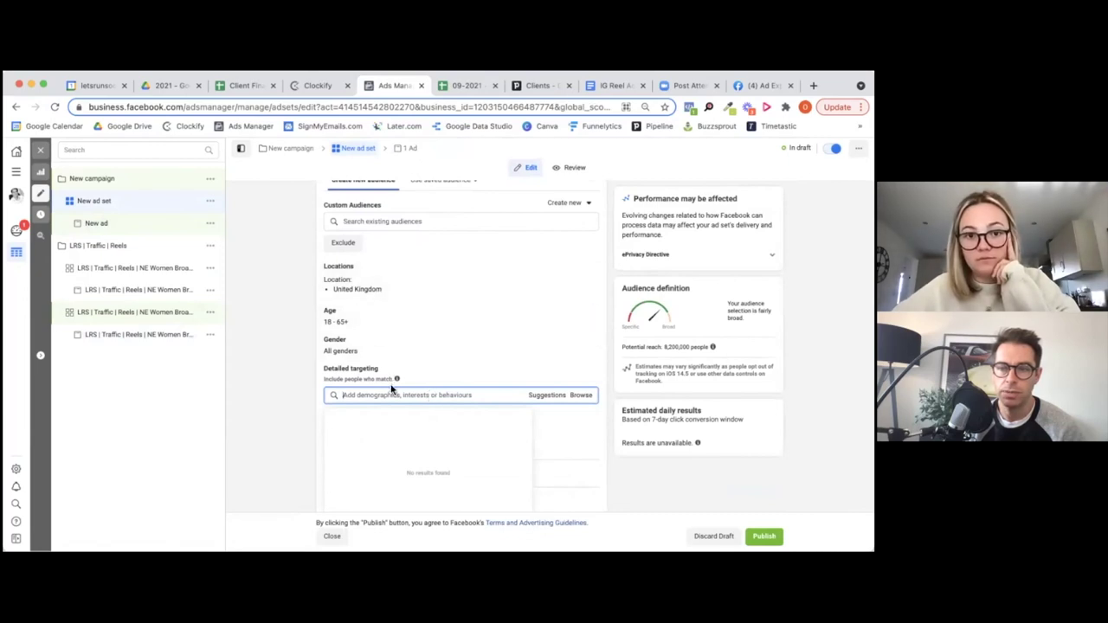
pyautogui.click(414, 383)
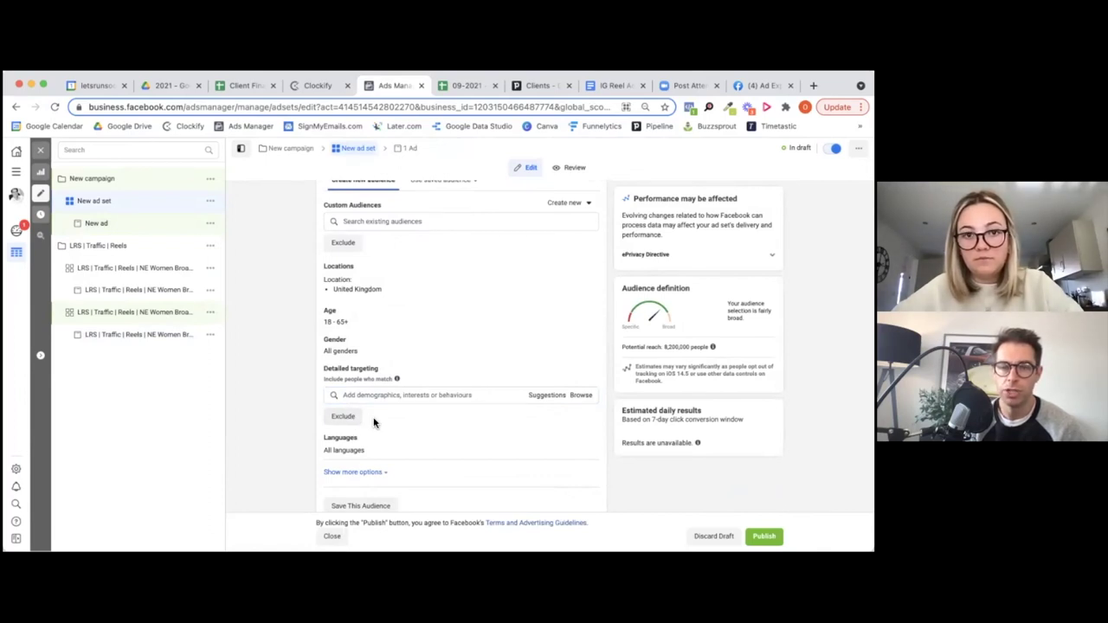
pyautogui.click(381, 395)
pyautogui.write('ga')
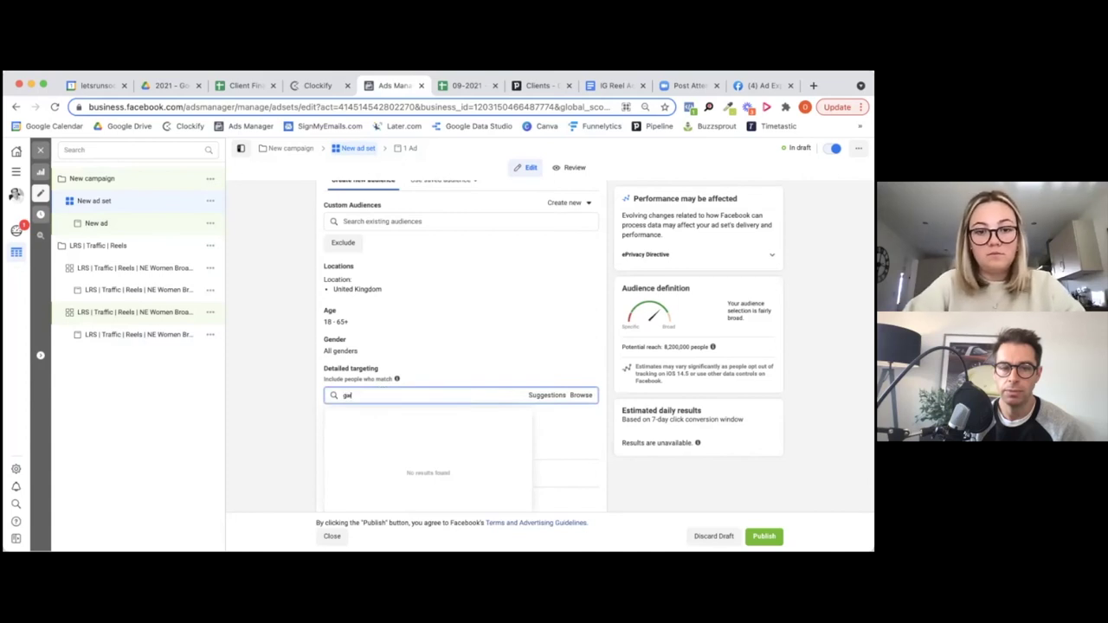
pyautogui.write('rden')
pyautogui.press('Return')
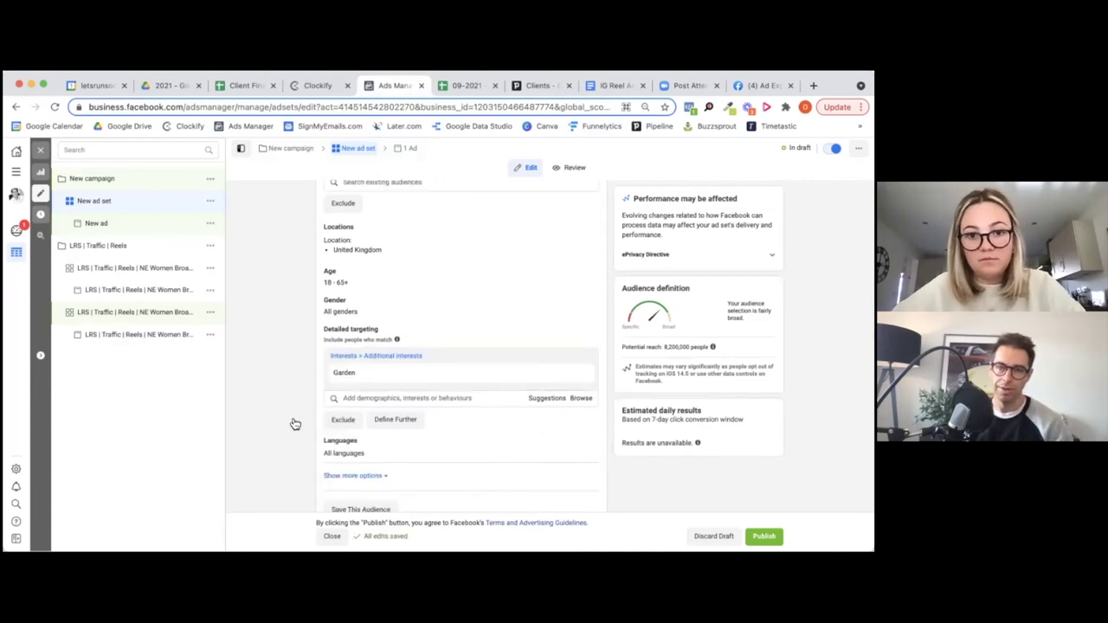
# Try narrowing the detailed targeting with an additional must-also-match condition, then remove the empty condition
pyautogui.moveTo(684, 349)
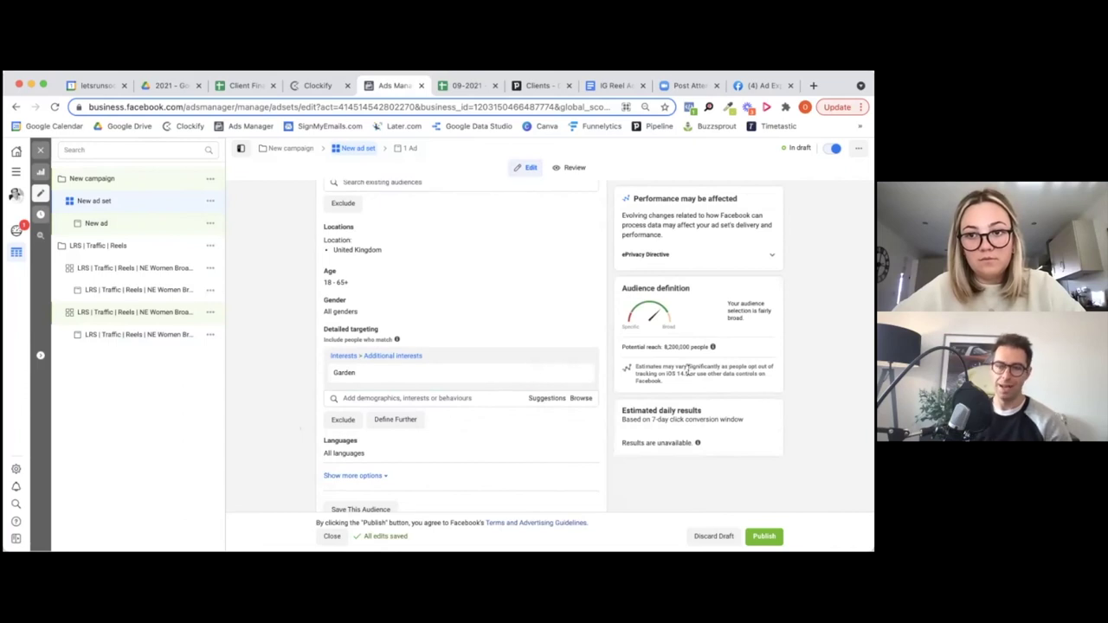
pyautogui.click(408, 426)
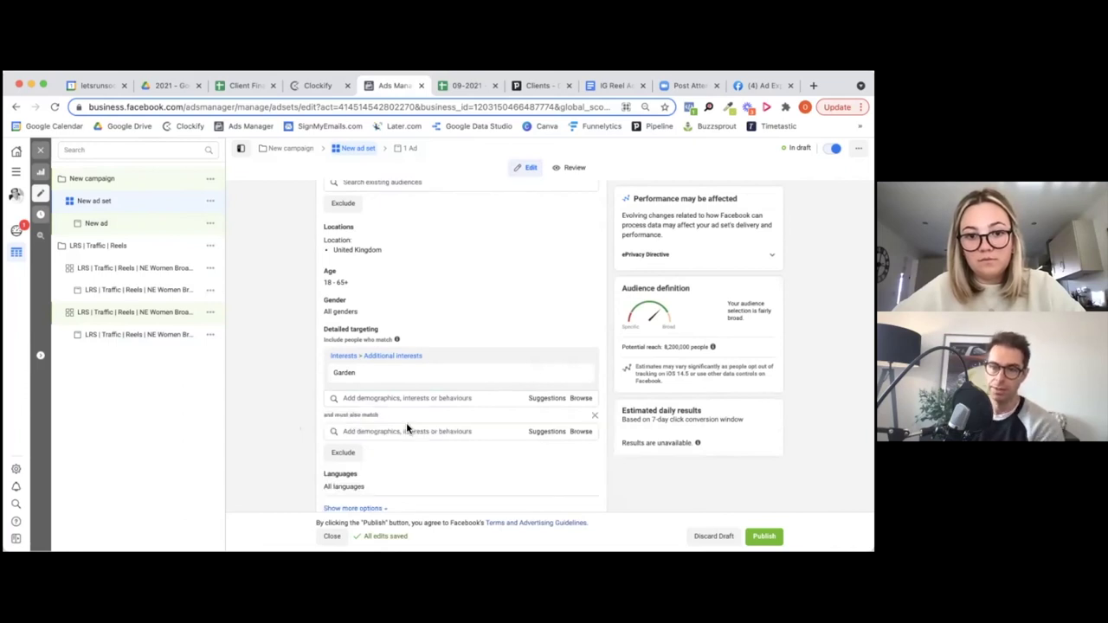
pyautogui.click(595, 417)
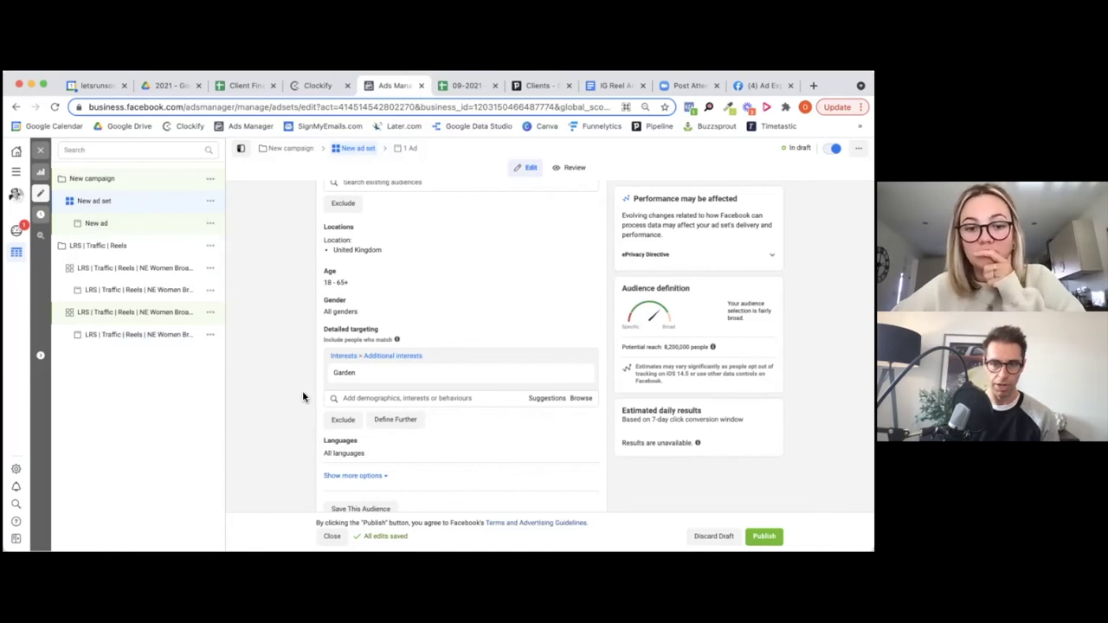
pyautogui.scroll(1, 303, 395)
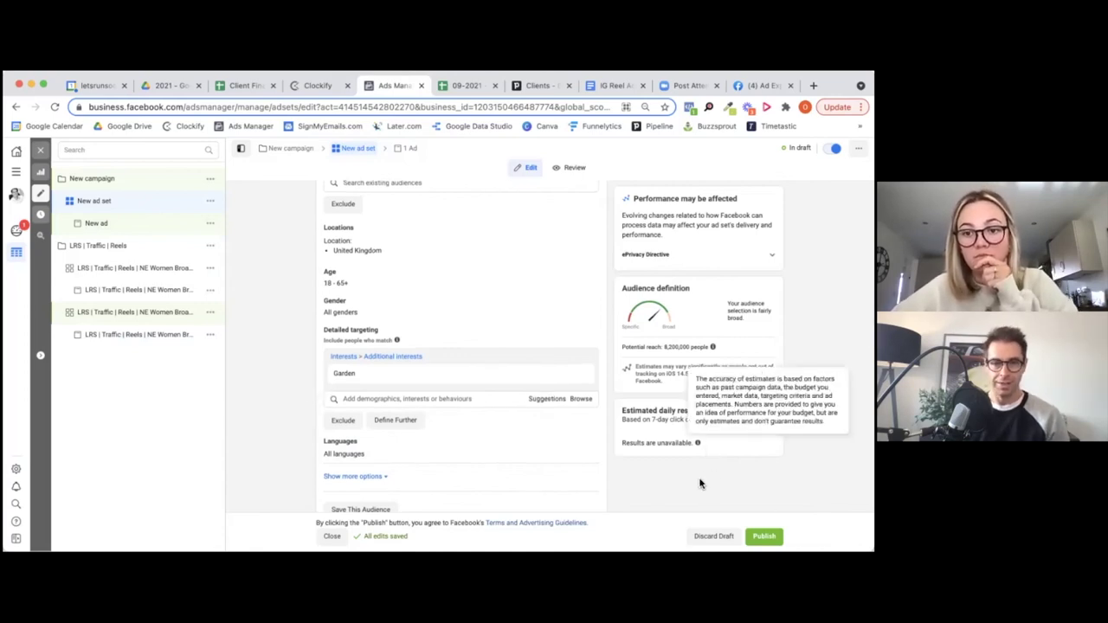